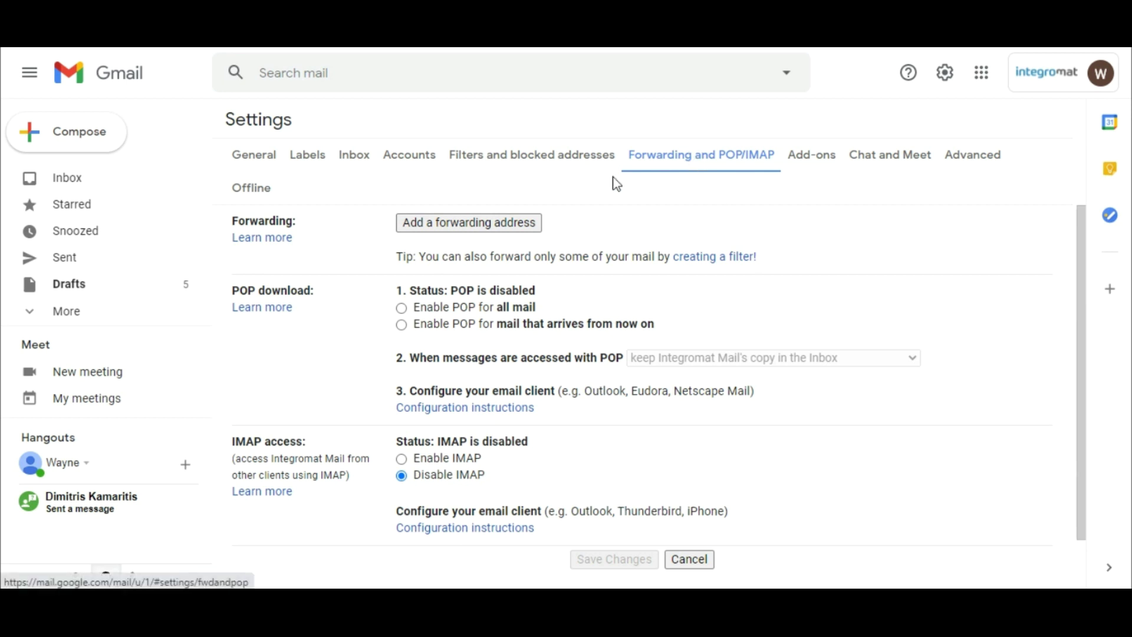
Step: Add the Integromat mailhook address as a Gmail forwarding address, sending it a confirmation code
left_click(489, 222)
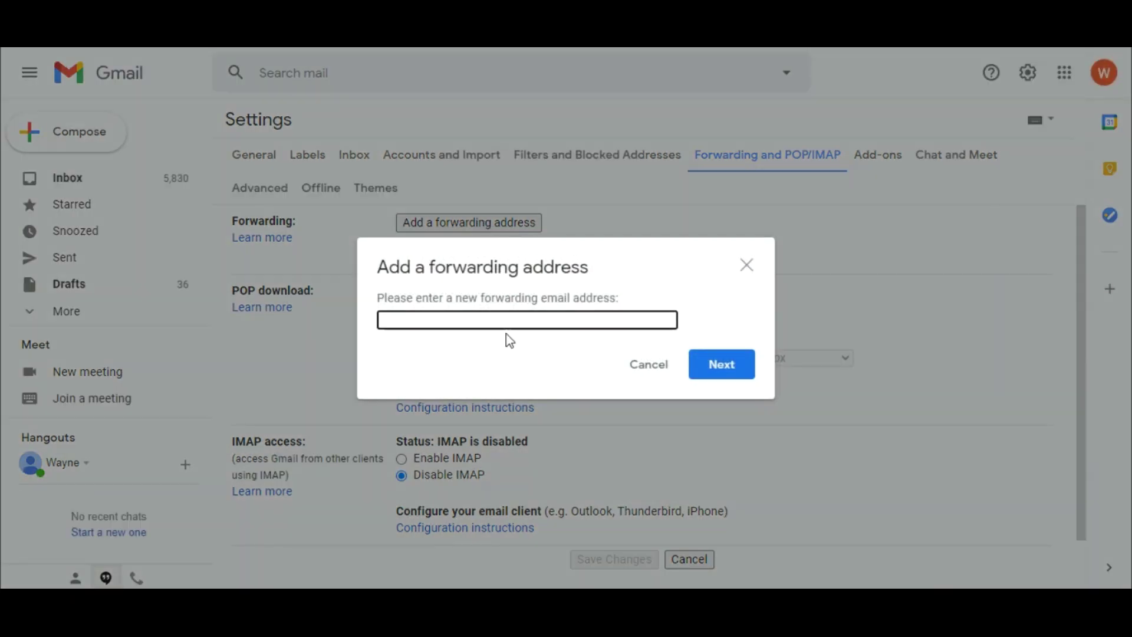
key("ctrl+v")
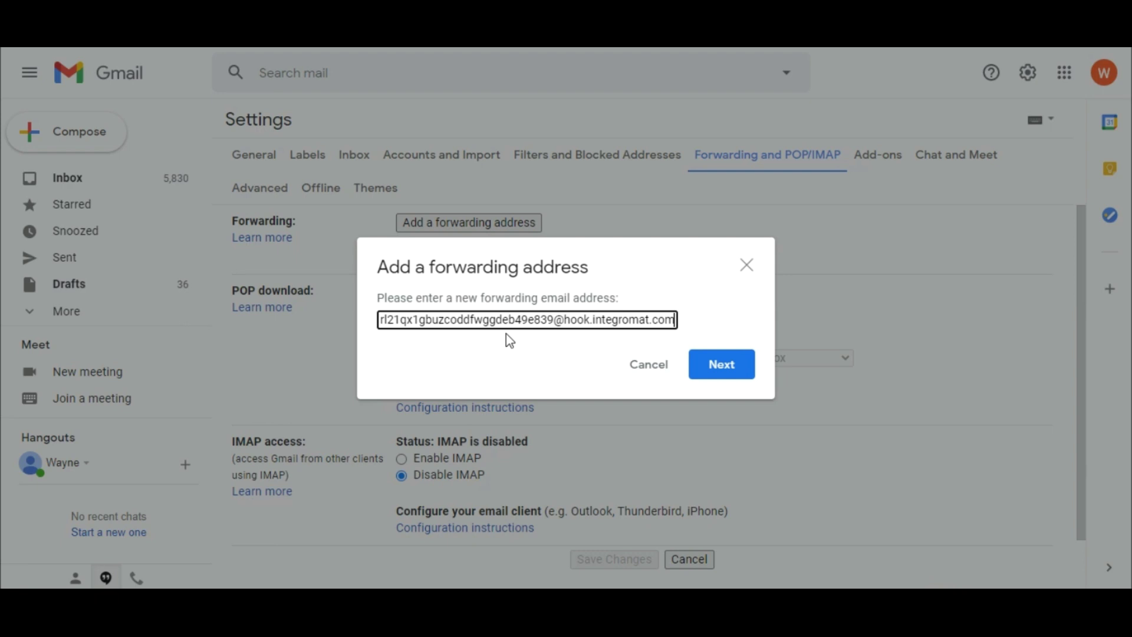
left_click(717, 374)
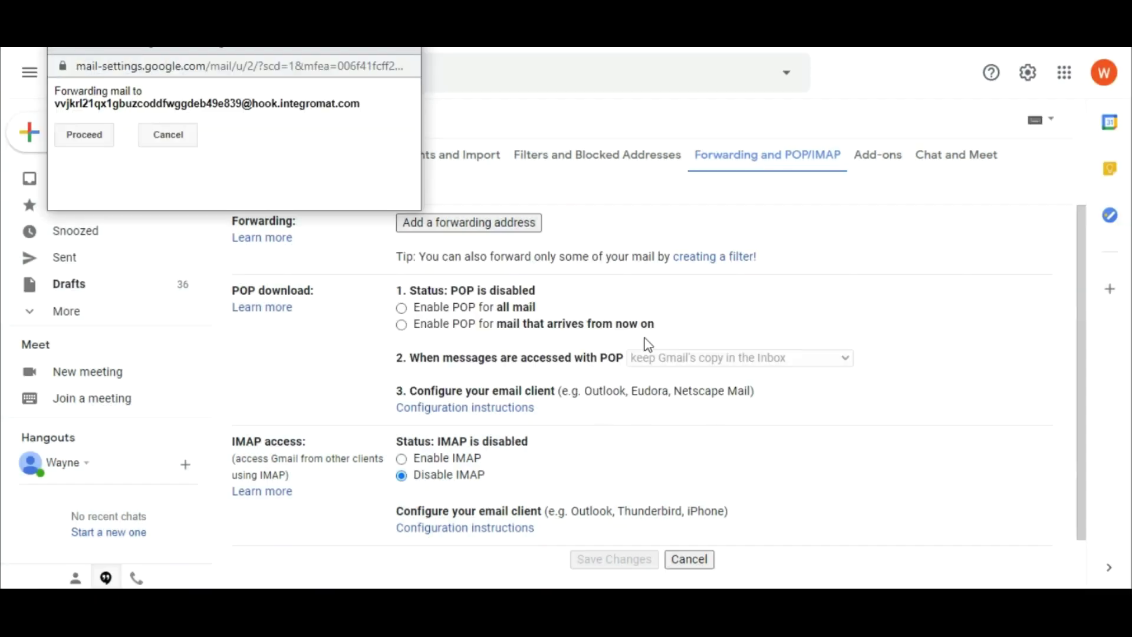
left_click(93, 139)
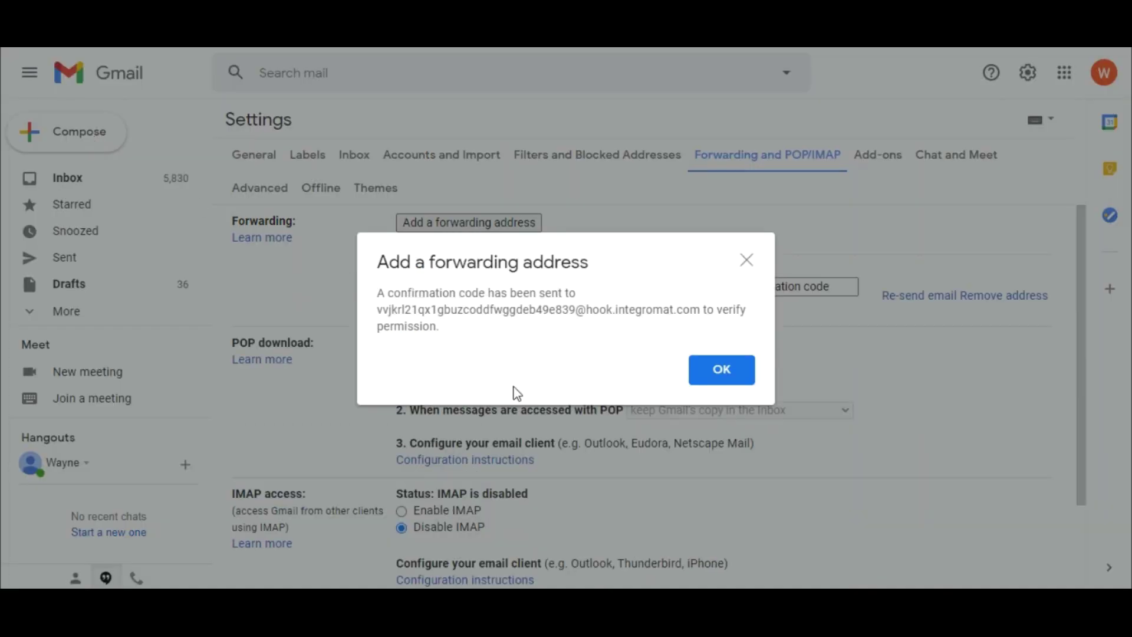
left_click(724, 380)
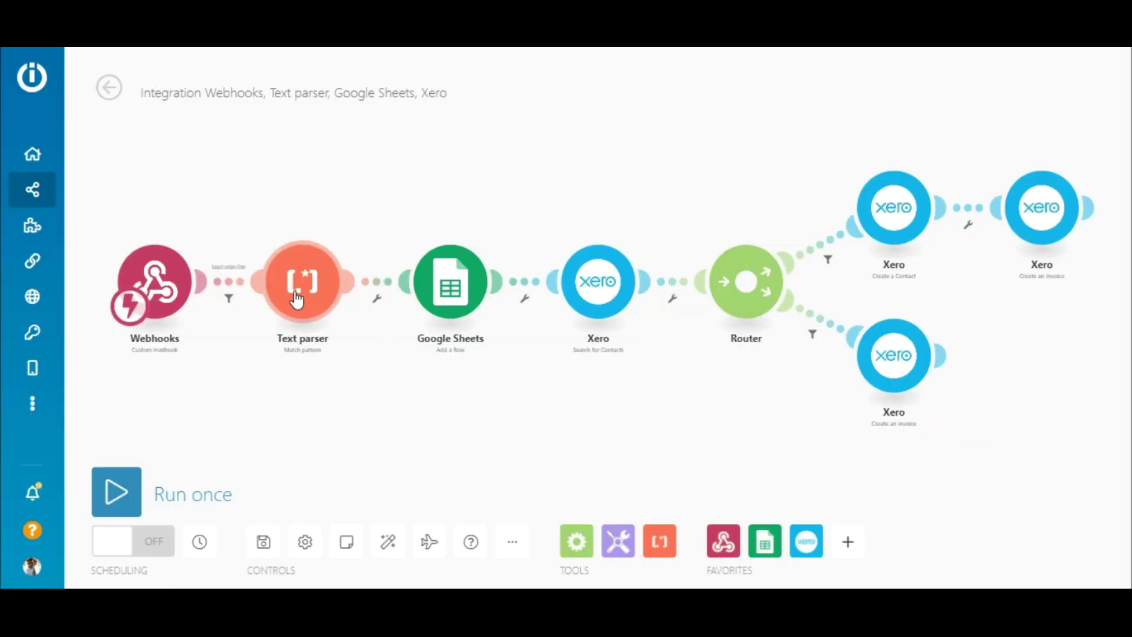
left_click(296, 299)
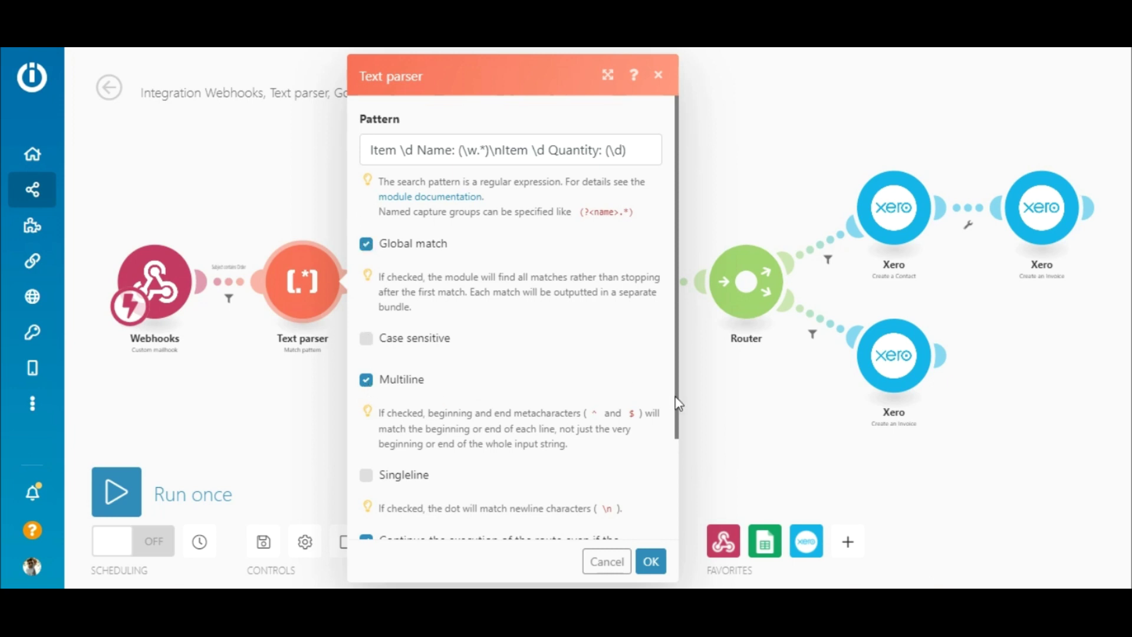
Step: Map the mailhook's Text field into the Text parser's Text input and save the settings
scroll(677, 415, "down", 1)
scroll(677, 416, "down", 3)
left_click(586, 496)
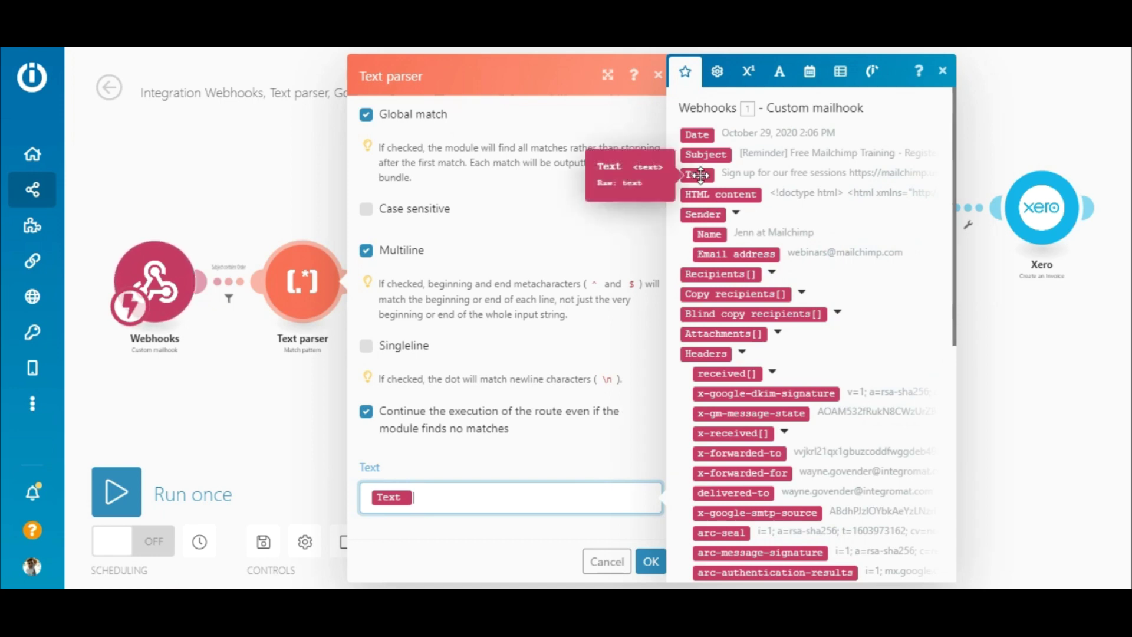
left_click(651, 563)
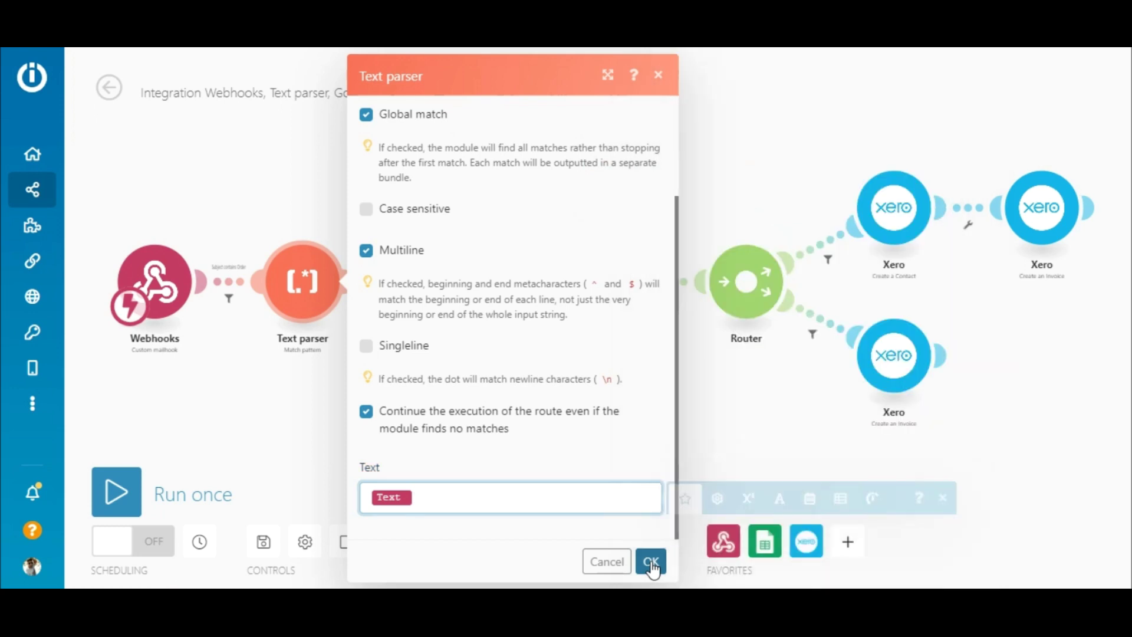
left_click(651, 563)
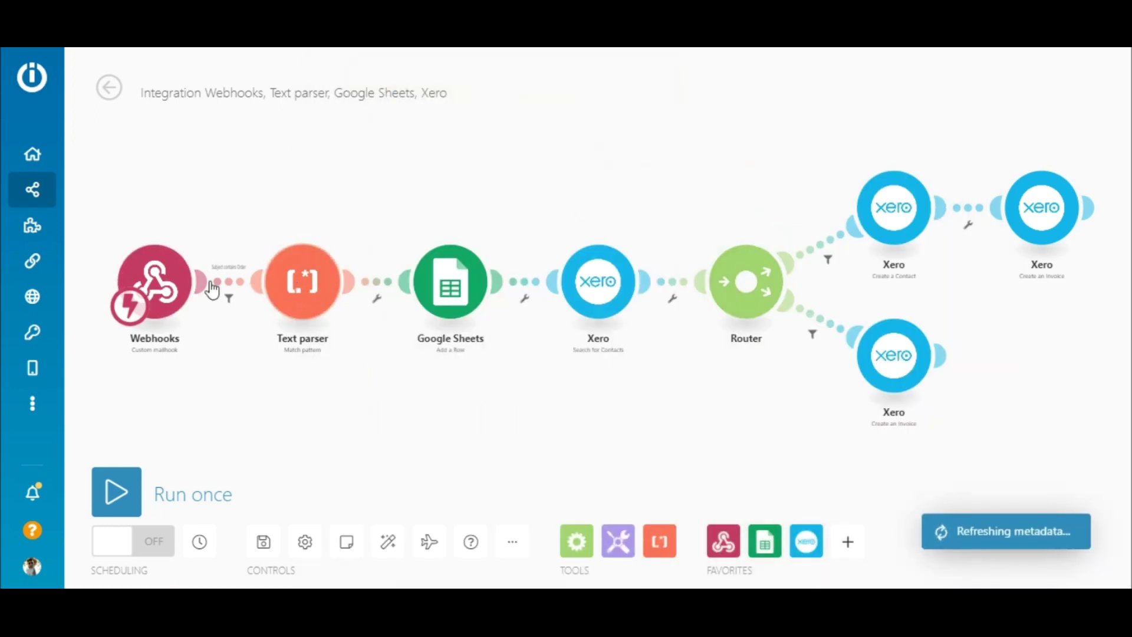
left_click(229, 287)
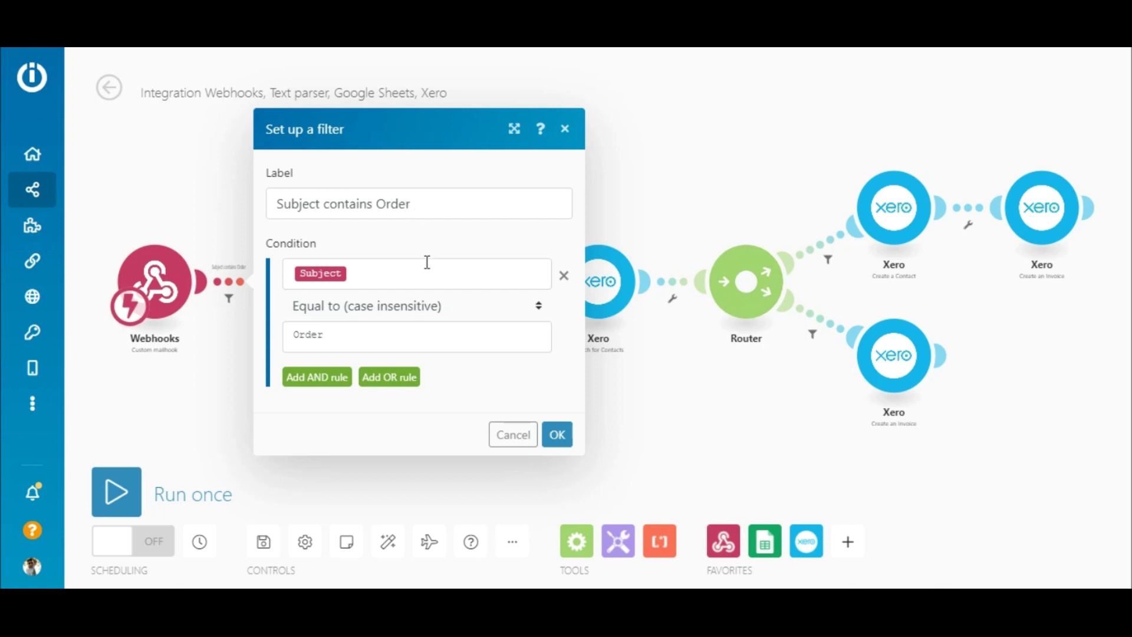
left_click(474, 276)
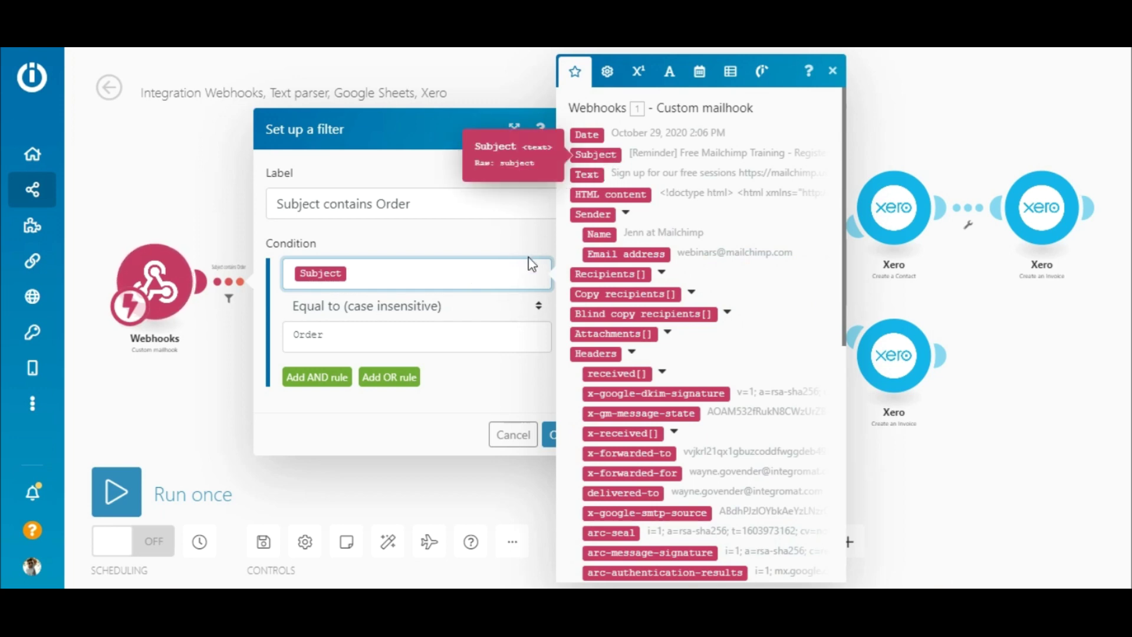
left_click(538, 307)
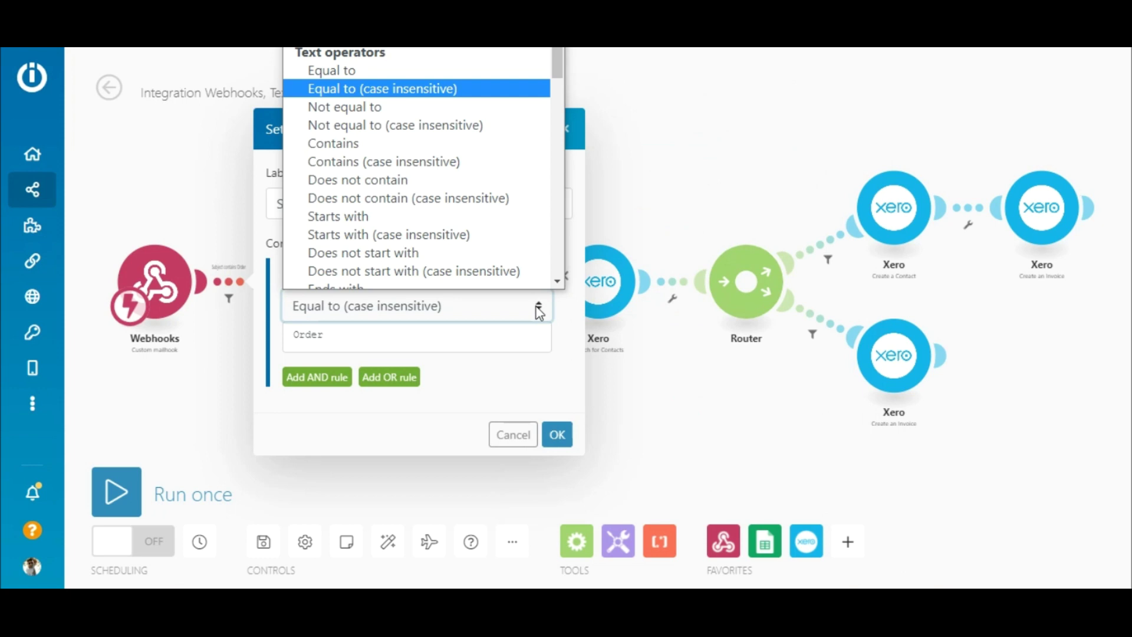
left_click(537, 309)
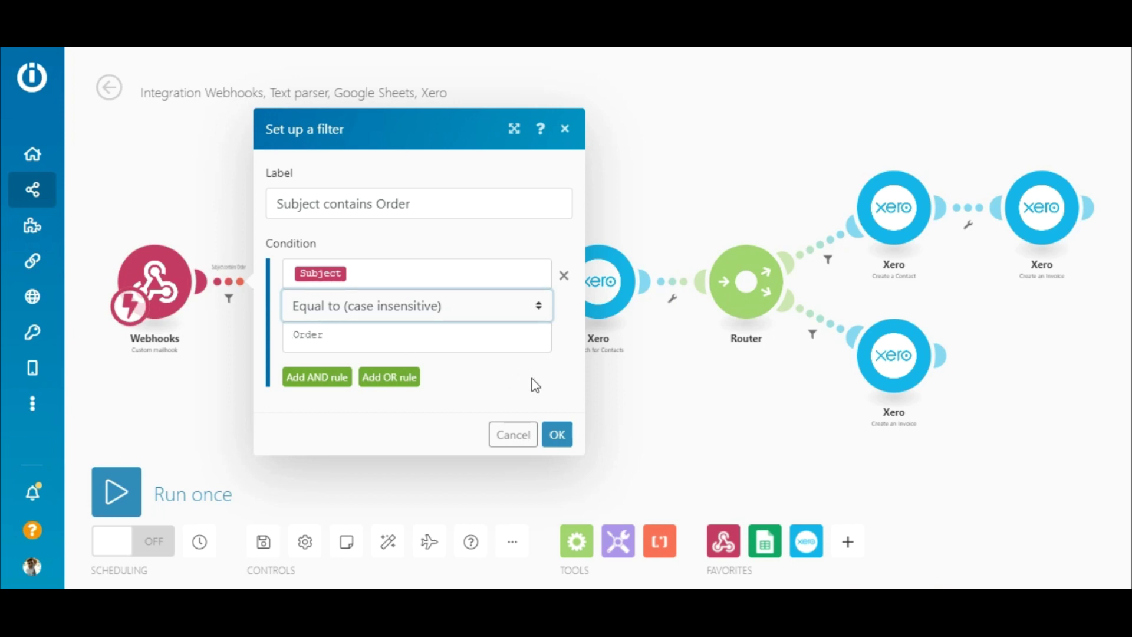
left_click(557, 437)
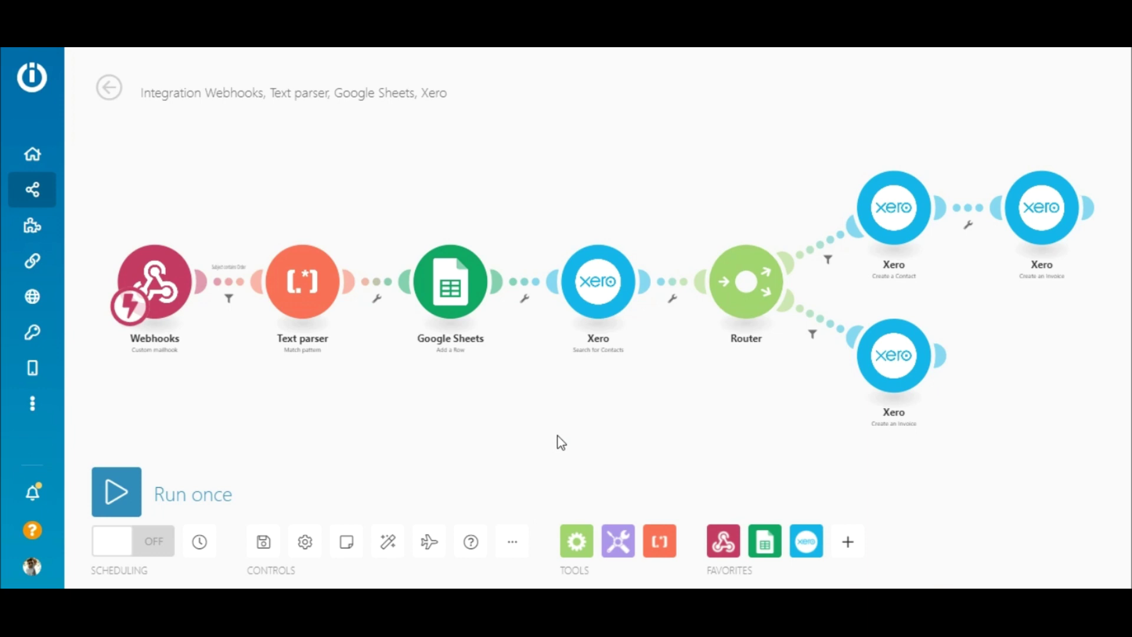
left_click(447, 289)
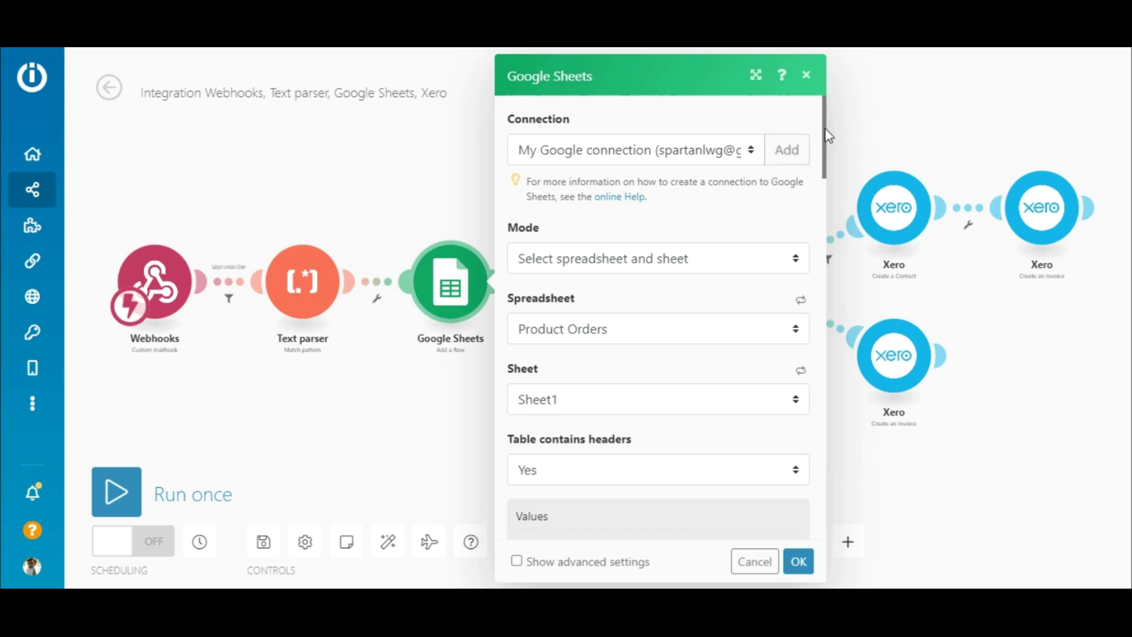
left_click_drag(826, 135, 830, 199)
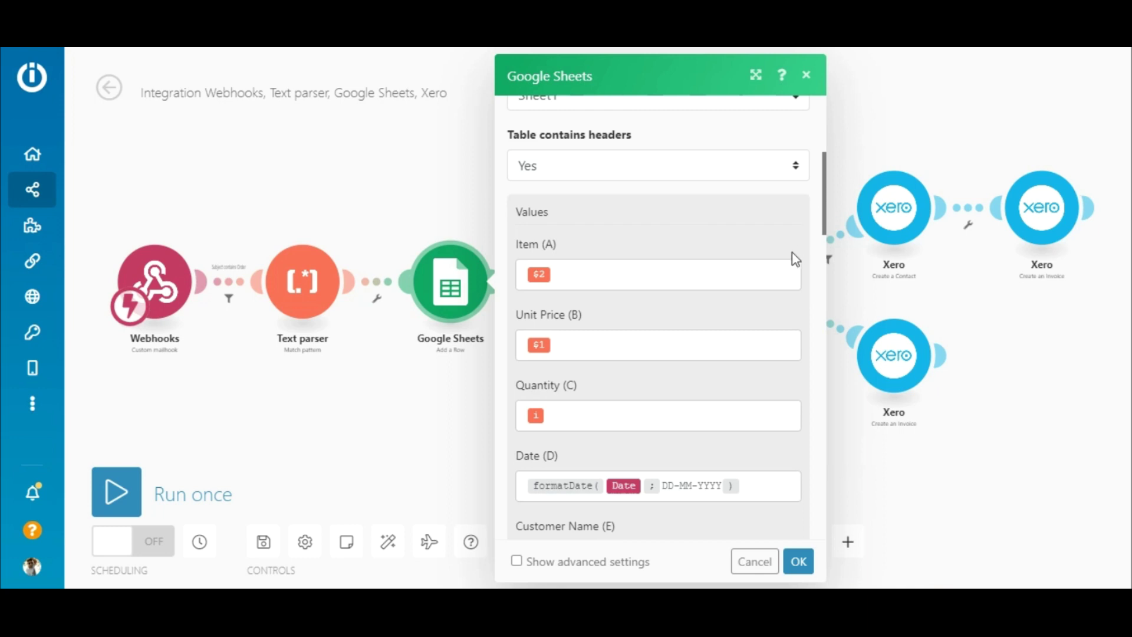
left_click(777, 269)
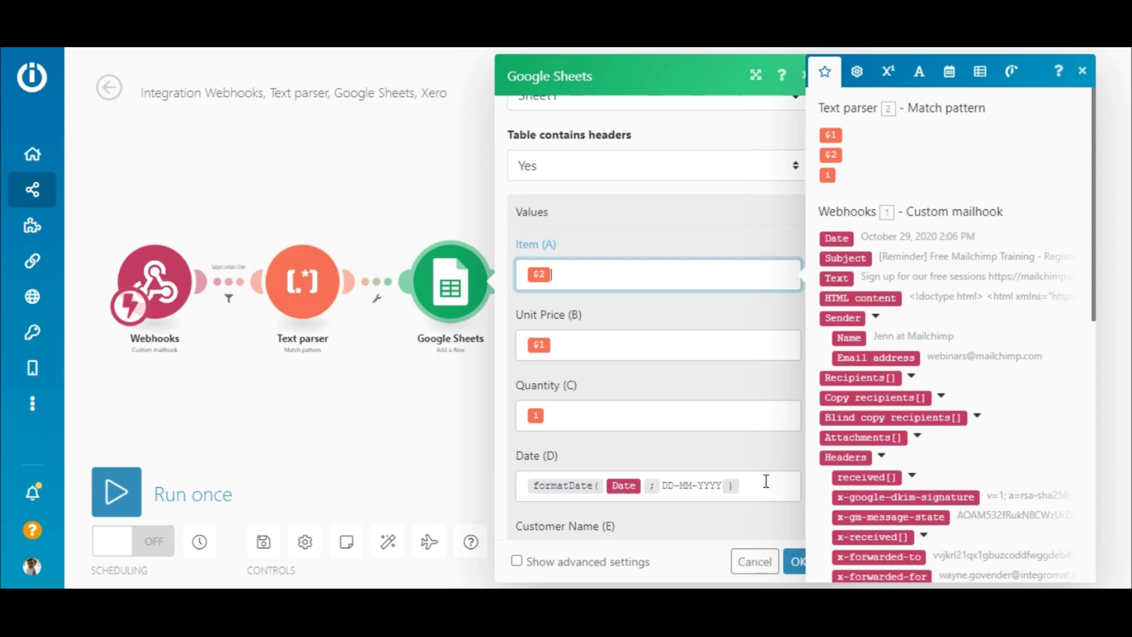
left_click(949, 71)
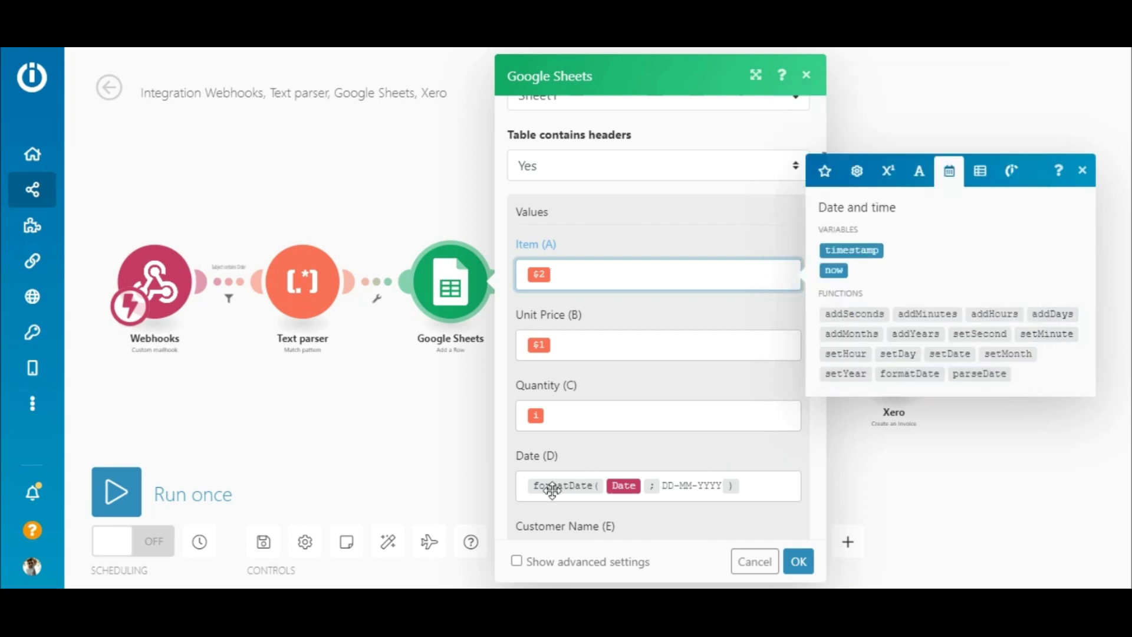
left_click(781, 483)
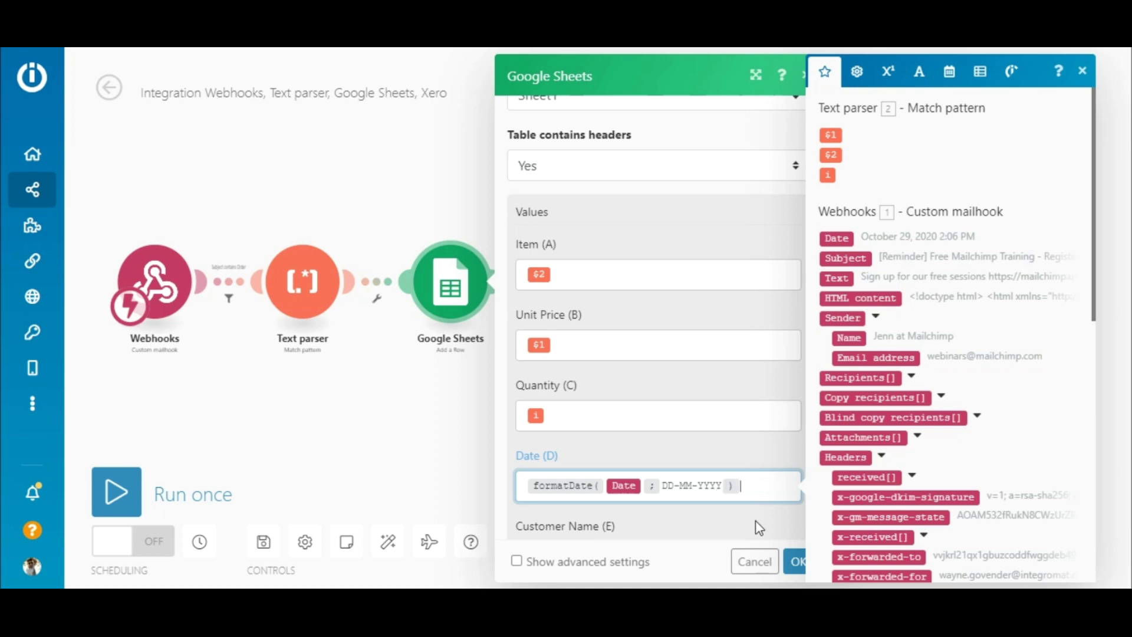
left_click(797, 562)
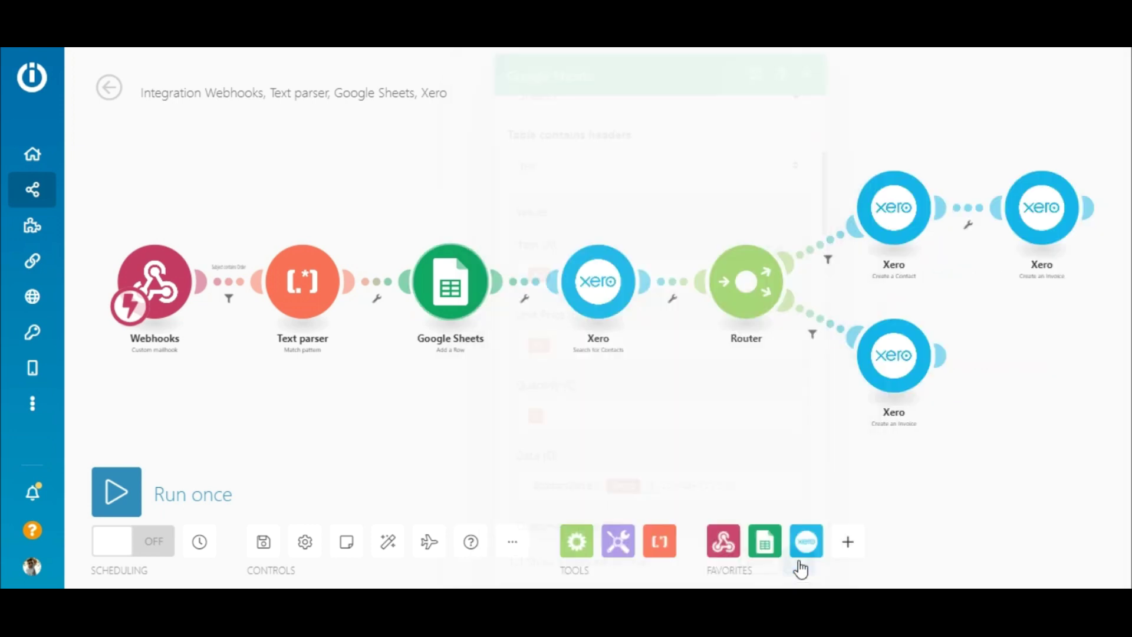
left_click(600, 285)
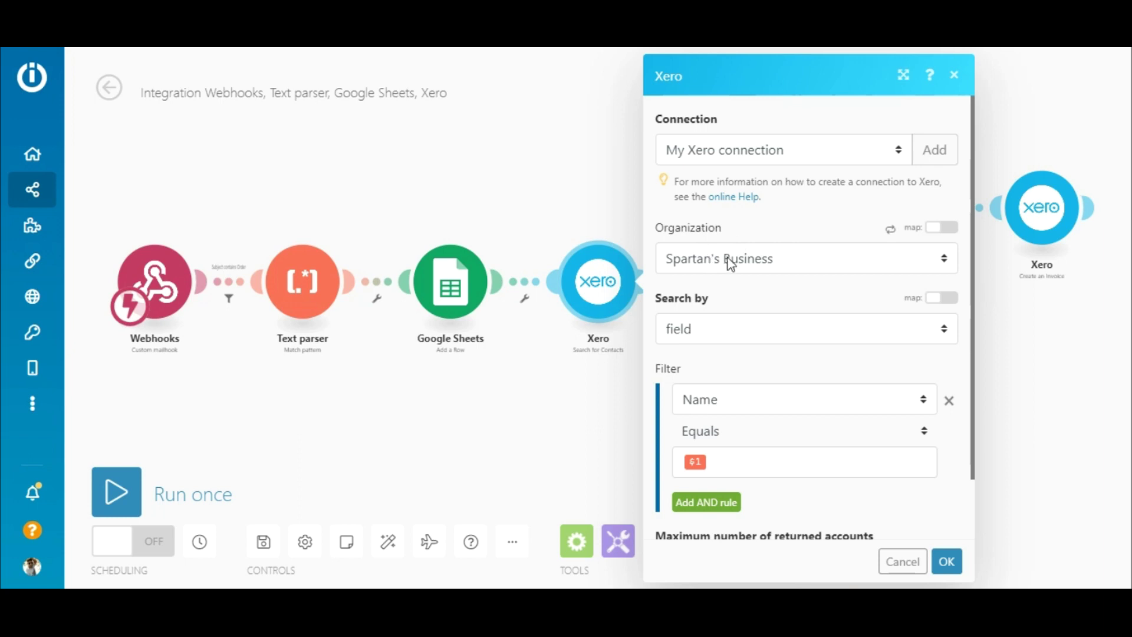
left_click(690, 329)
left_click(694, 333)
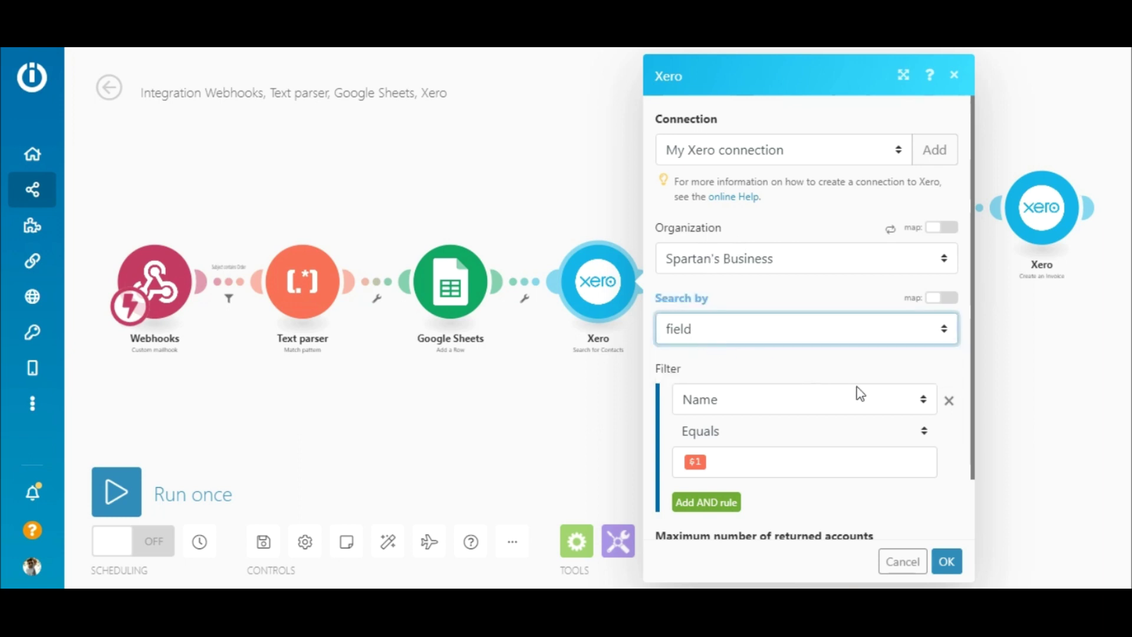
left_click(915, 404)
left_click(916, 404)
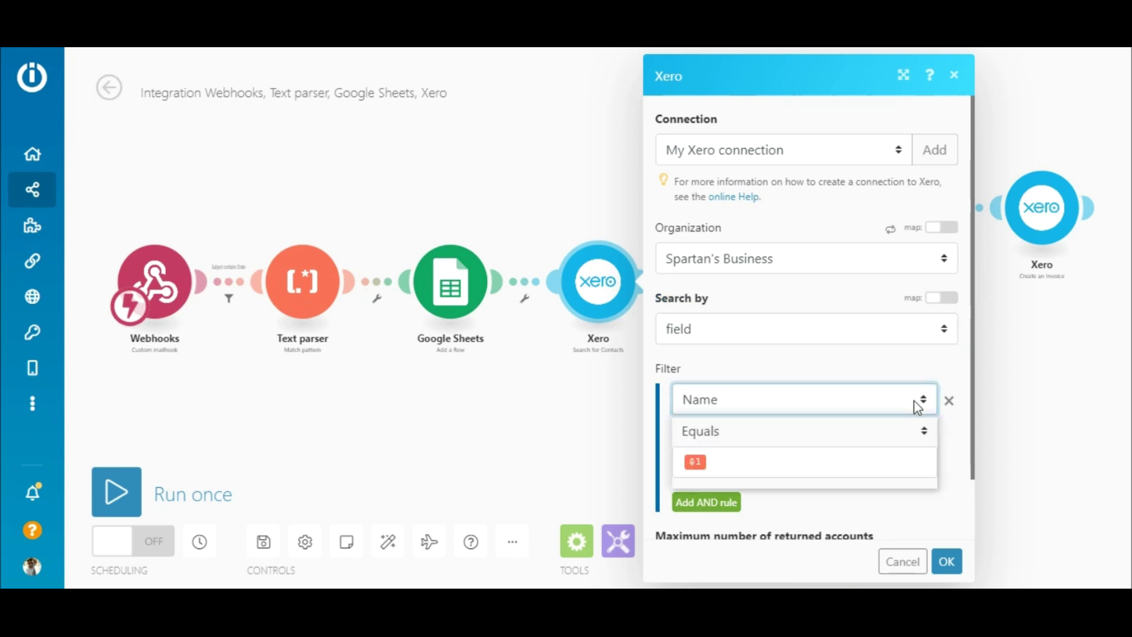
left_click(926, 438)
left_click(926, 437)
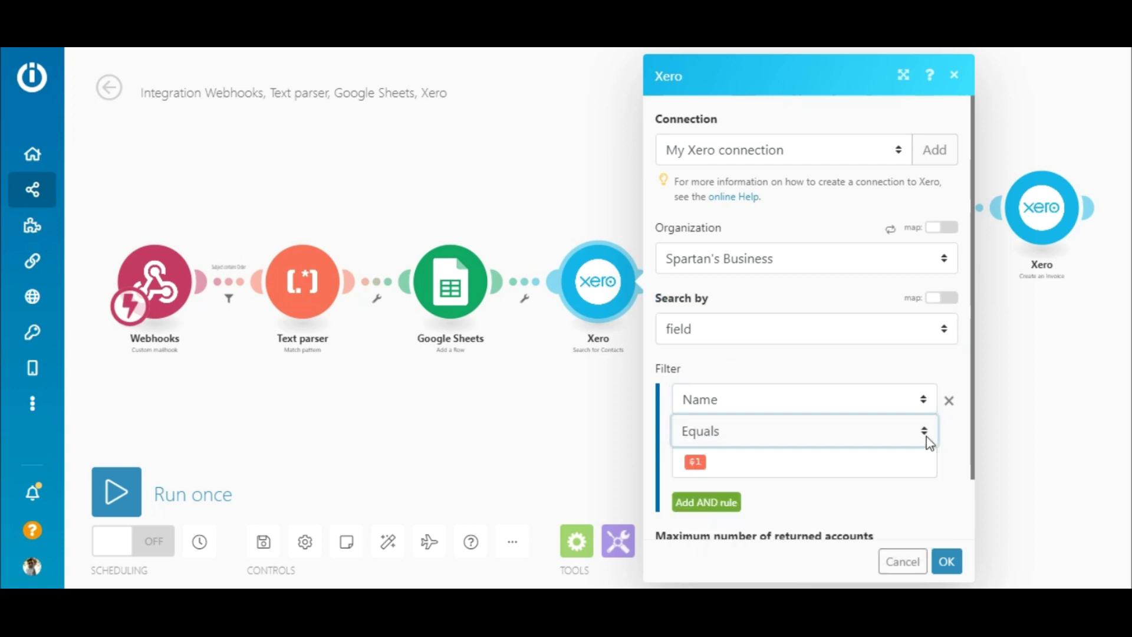
left_click(912, 459)
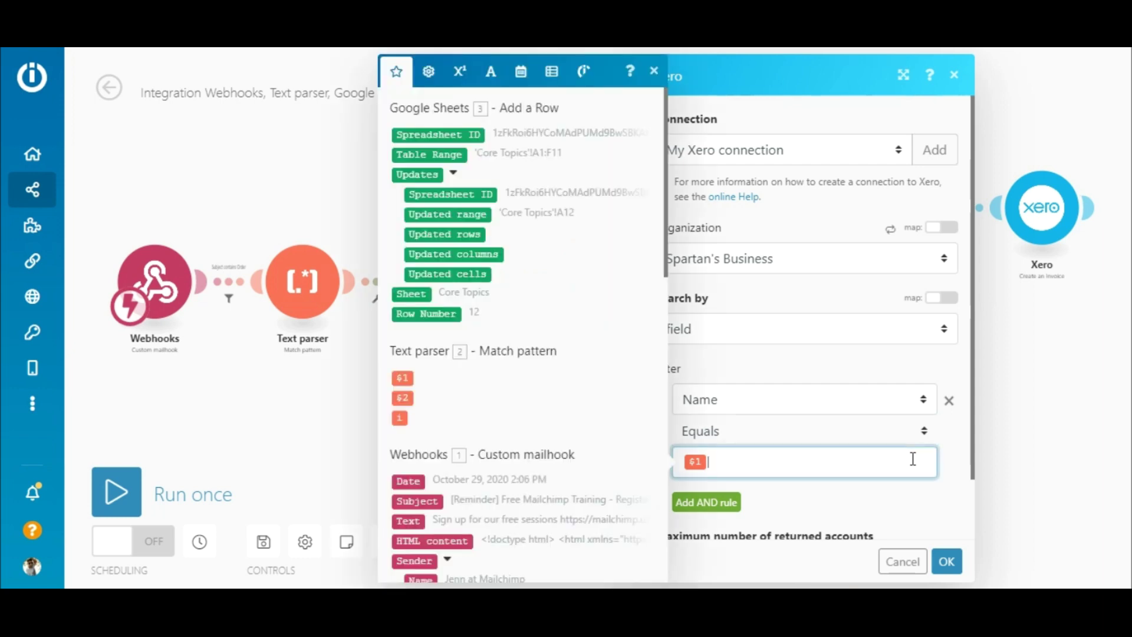
left_click(964, 485)
left_click(946, 561)
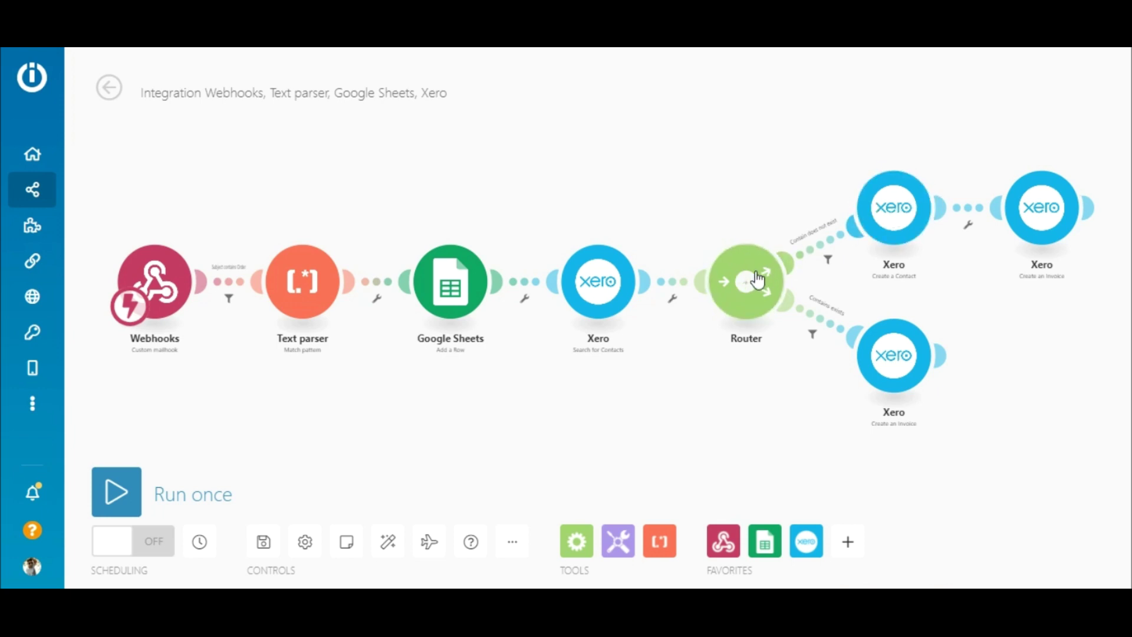
Step: Filter the upper route to pass bundles only when Contact ID does not exist
left_click(820, 254)
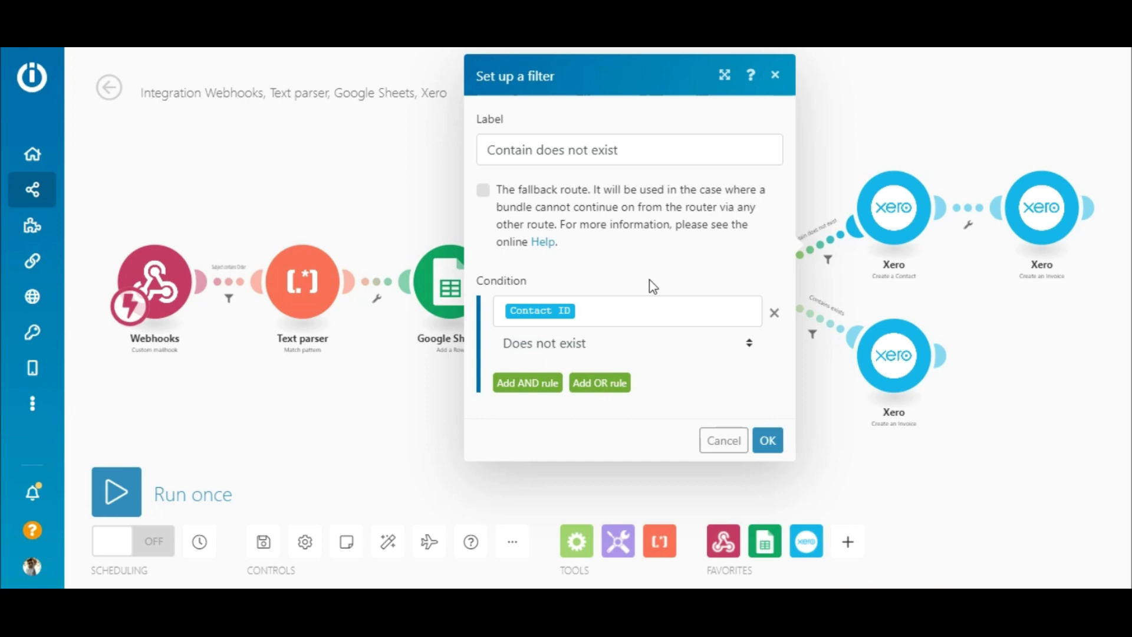
left_click(657, 312)
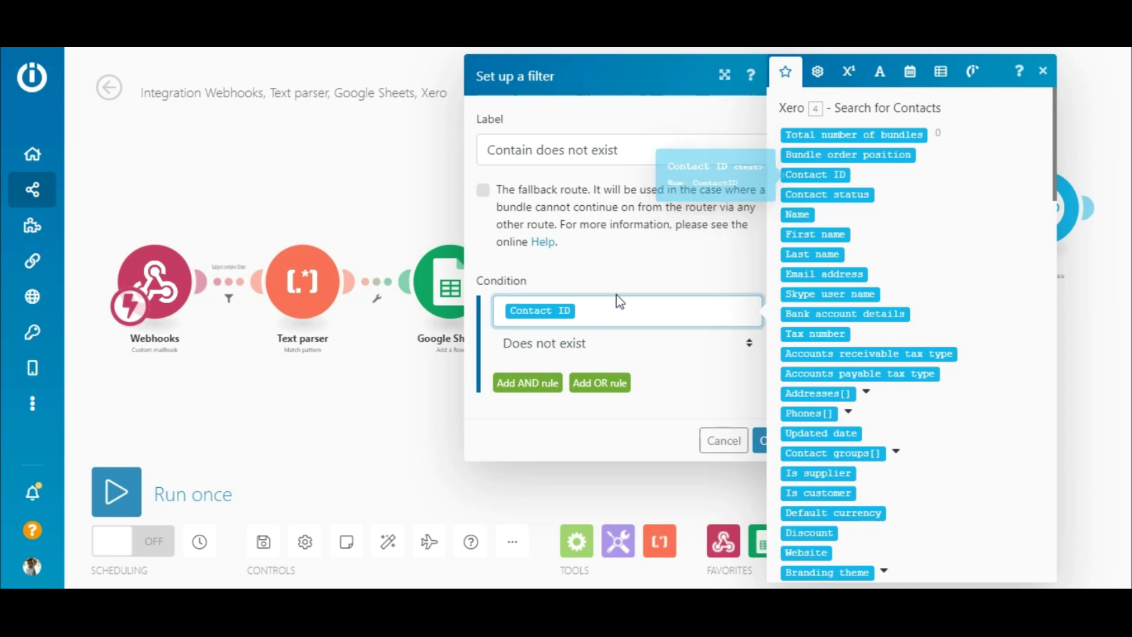
left_click(720, 344)
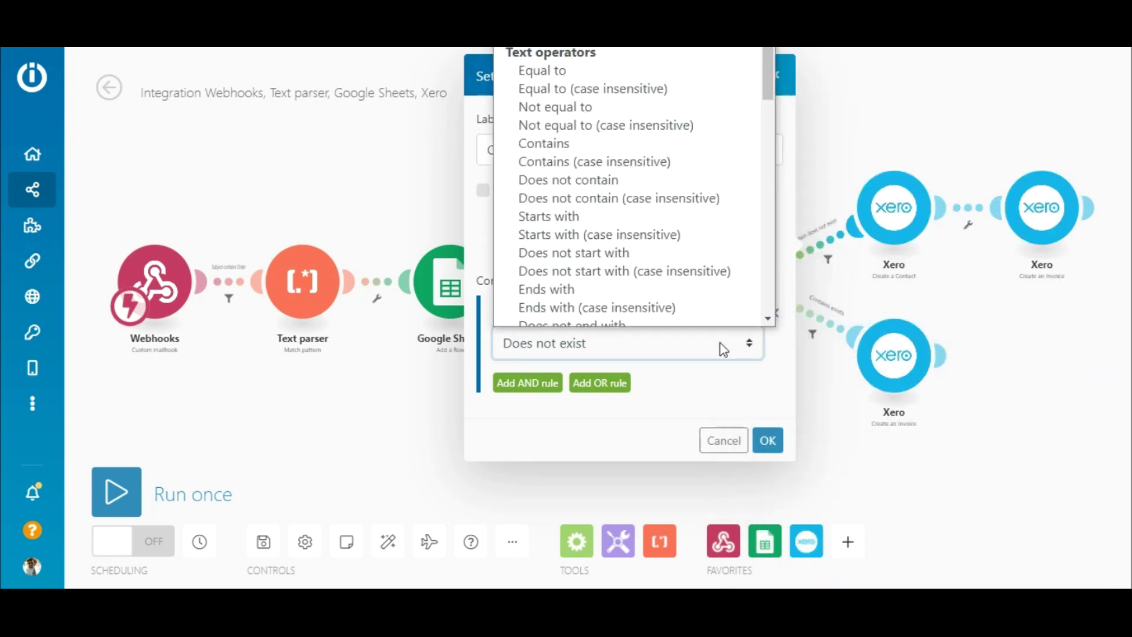
left_click(720, 343)
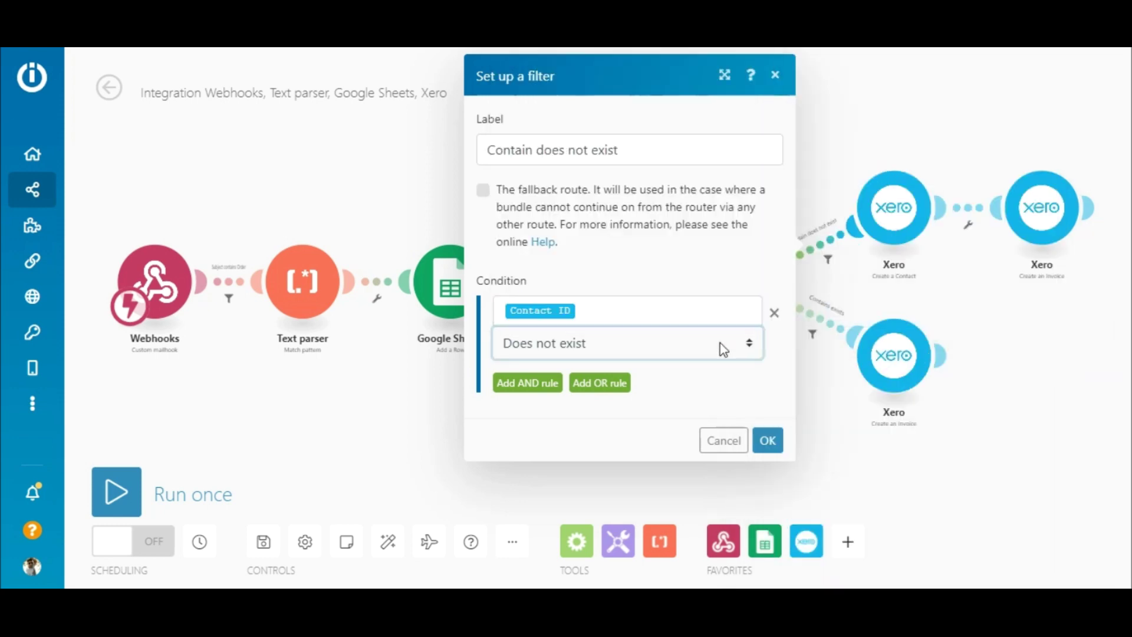
left_click(767, 439)
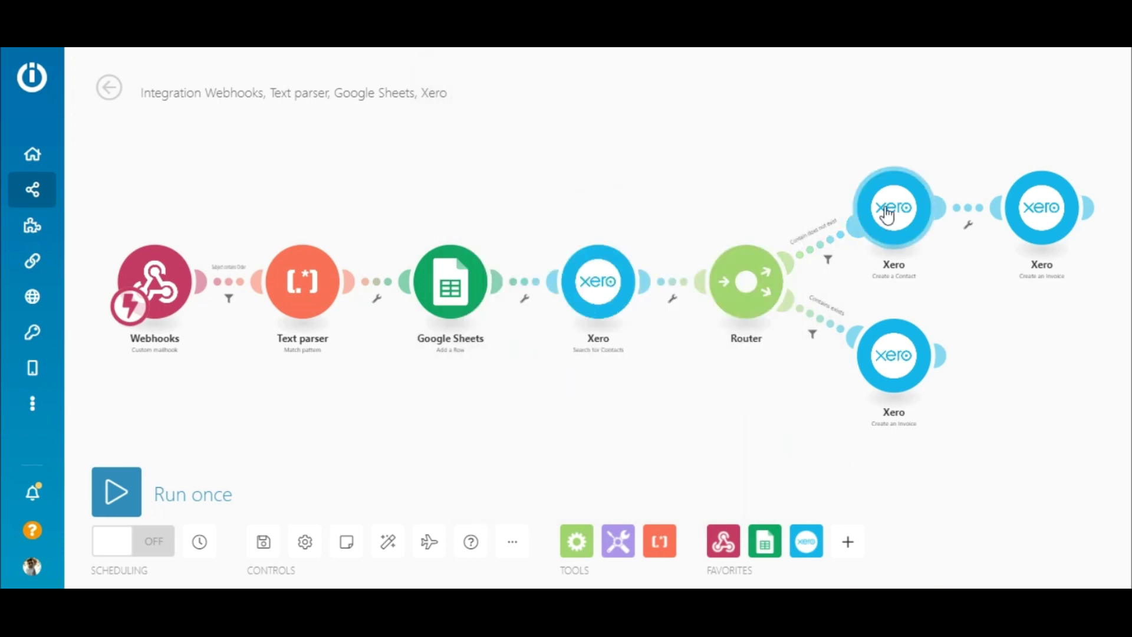
left_click(887, 216)
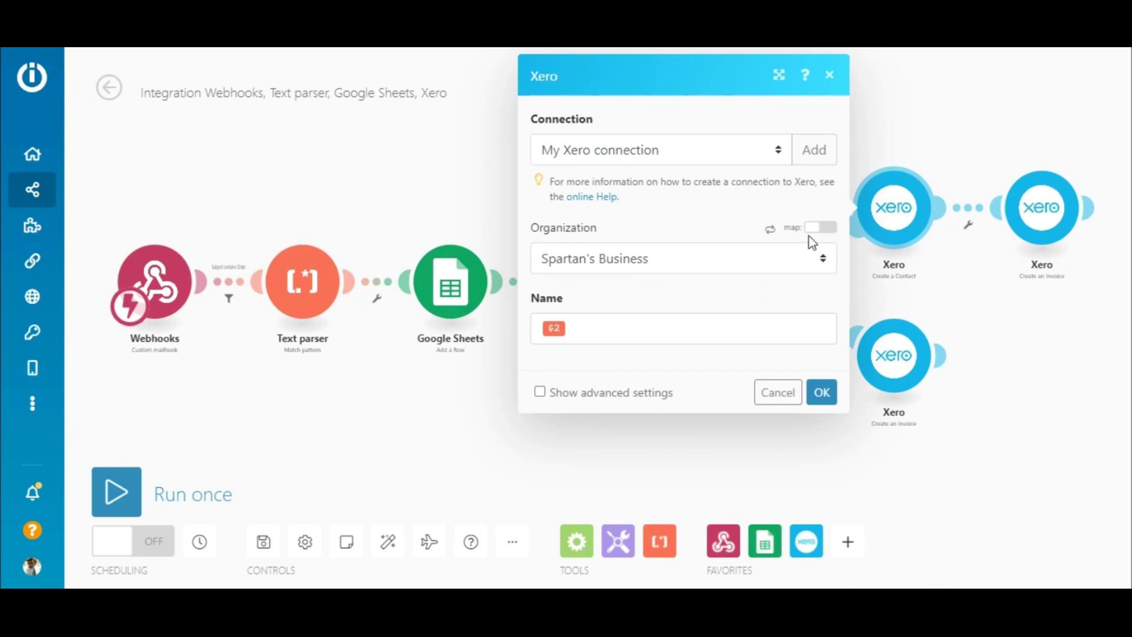
left_click(609, 329)
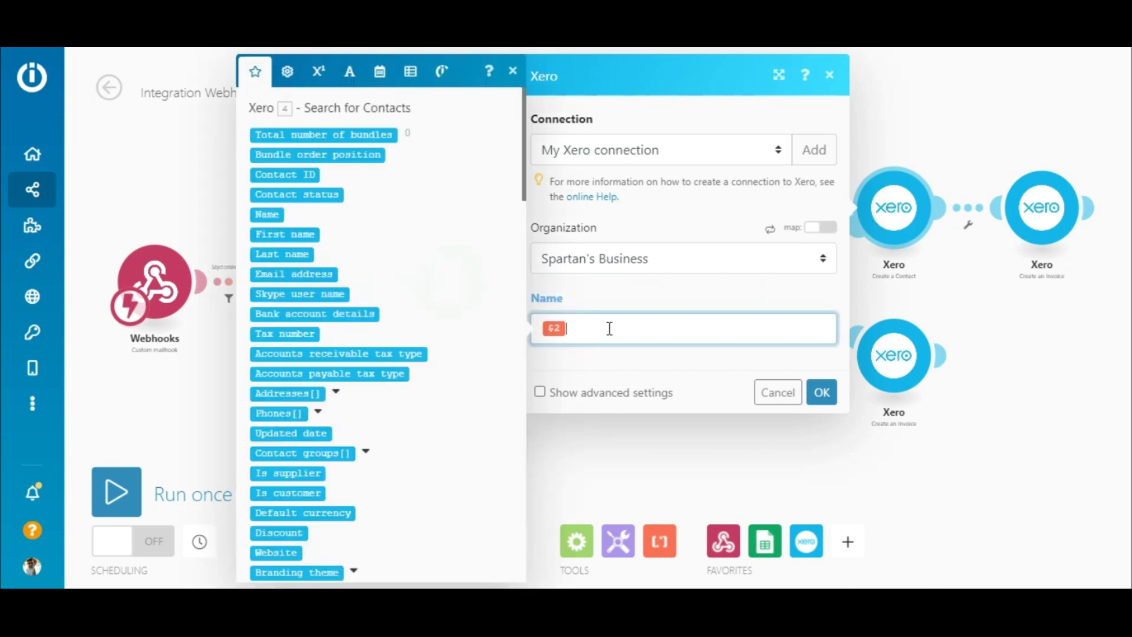
left_click_drag(528, 171, 538, 412)
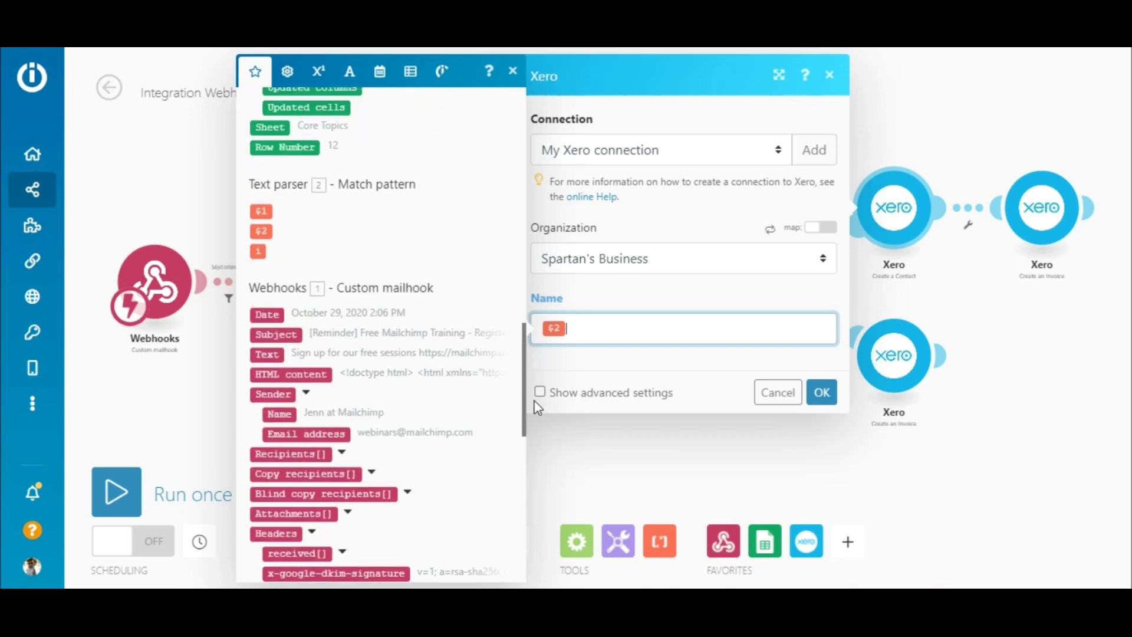
left_click(824, 398)
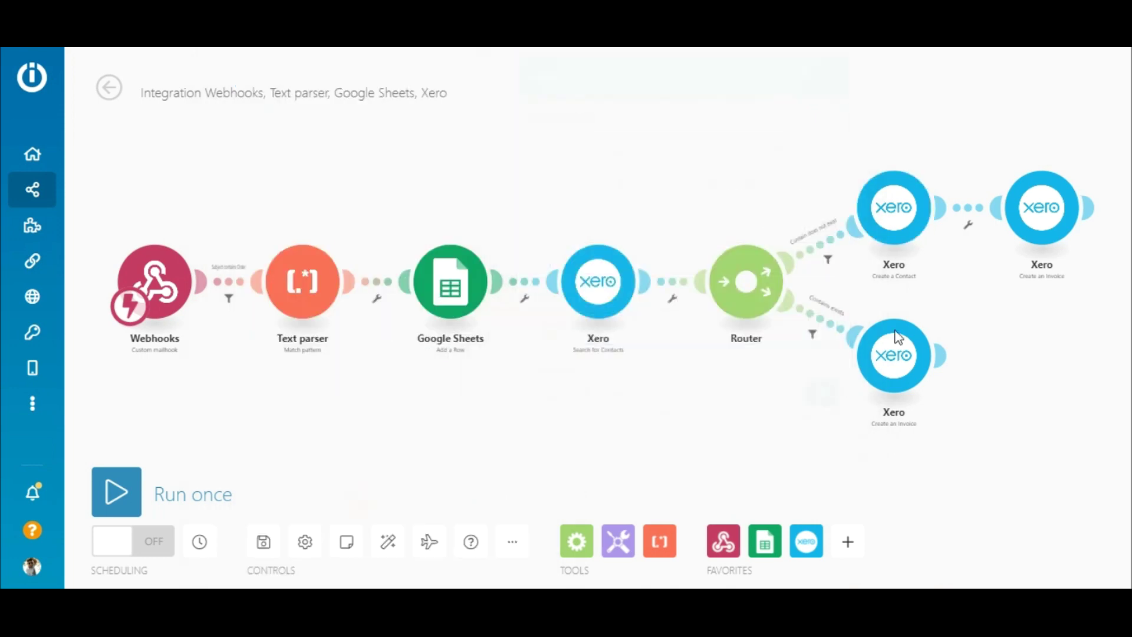
Step: Check the upper Create an Invoice module: sales invoice (ACCREC) type with Contact ID mapped
left_click(1041, 234)
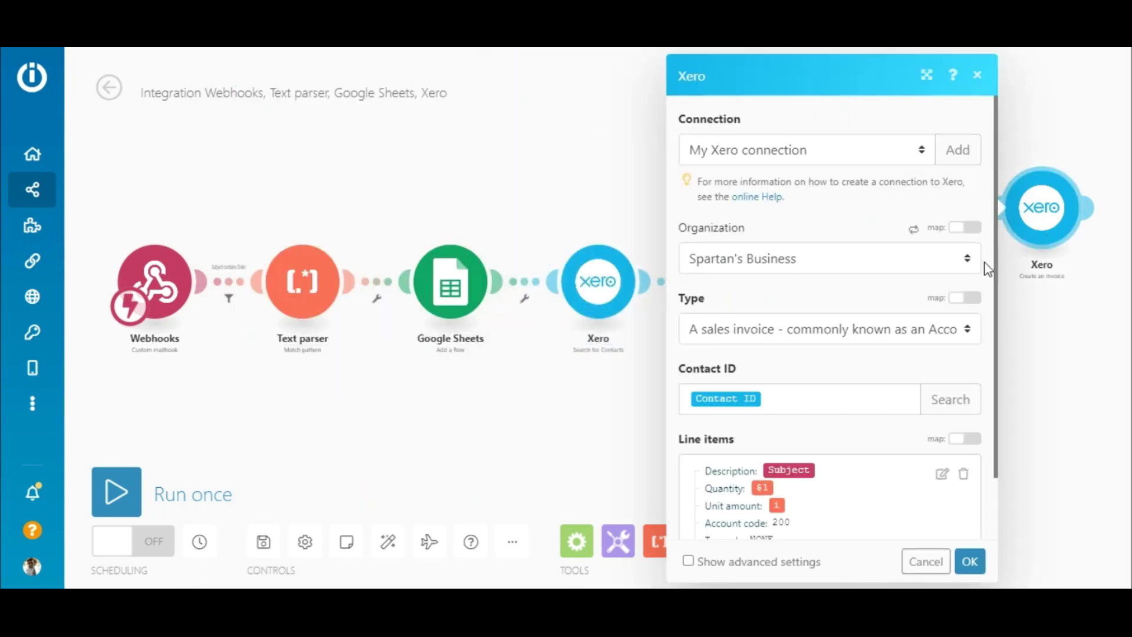
scroll(995, 354, "down", 2)
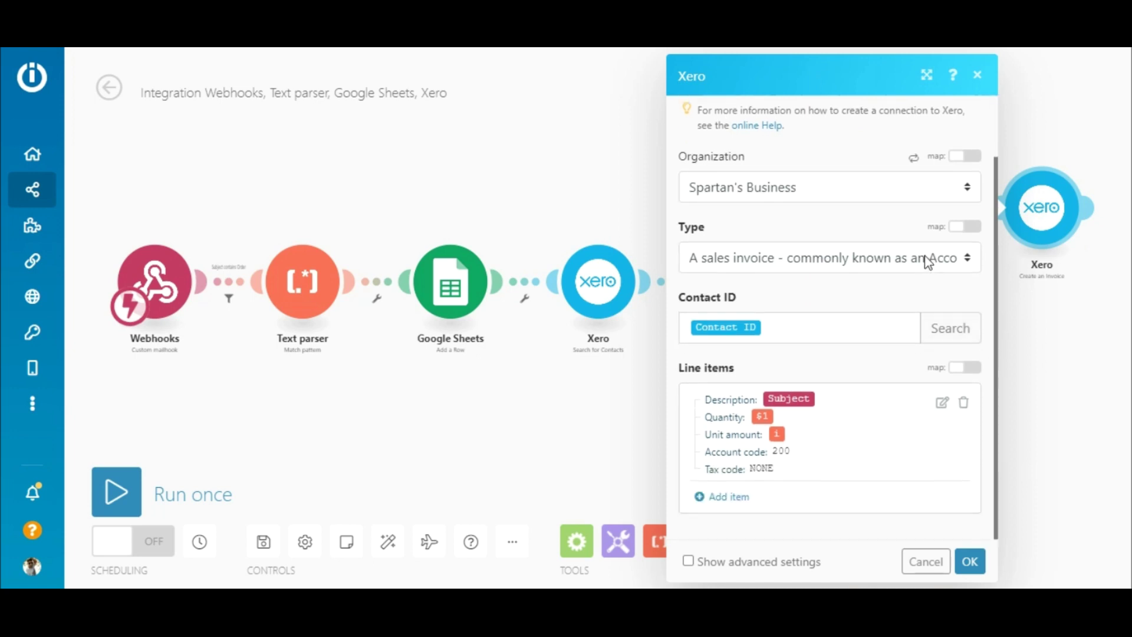
left_click(780, 253)
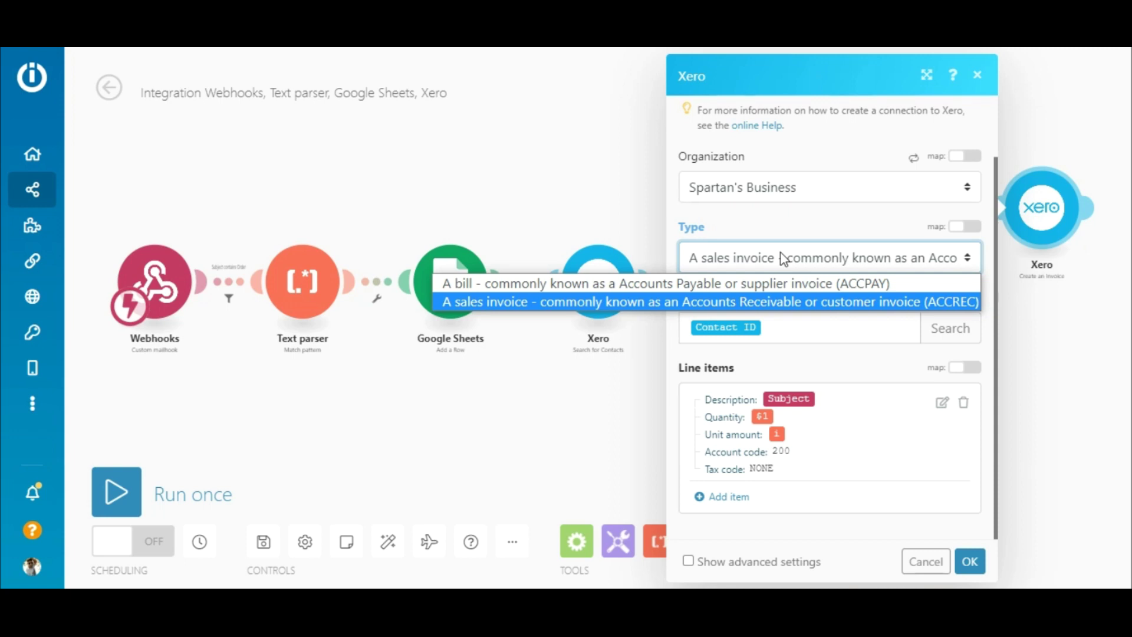
left_click(780, 253)
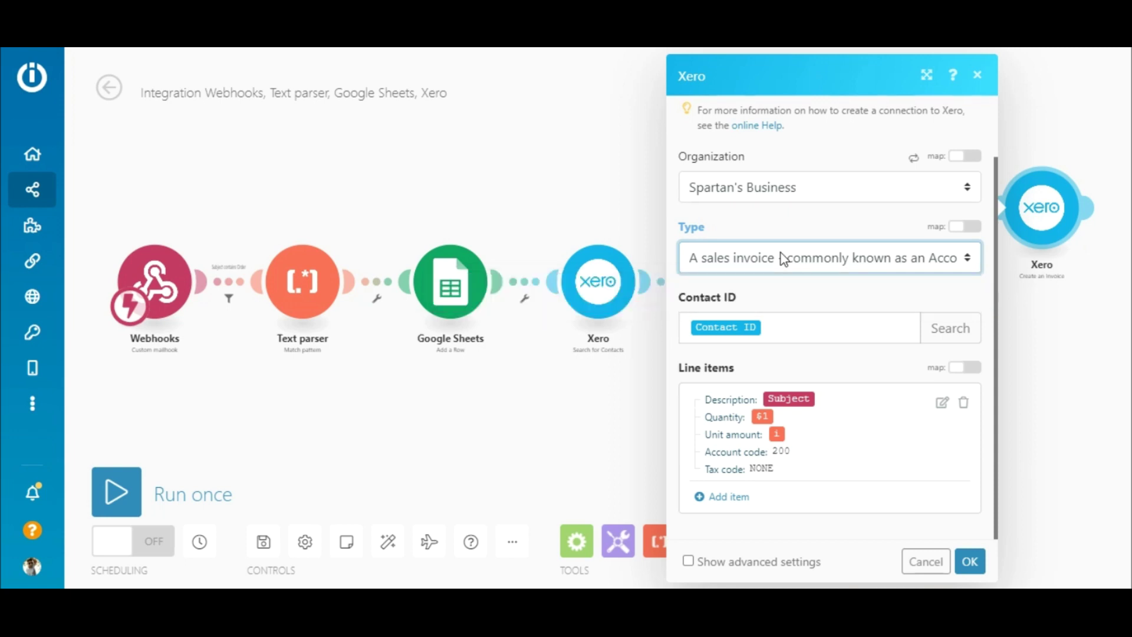
left_click(800, 330)
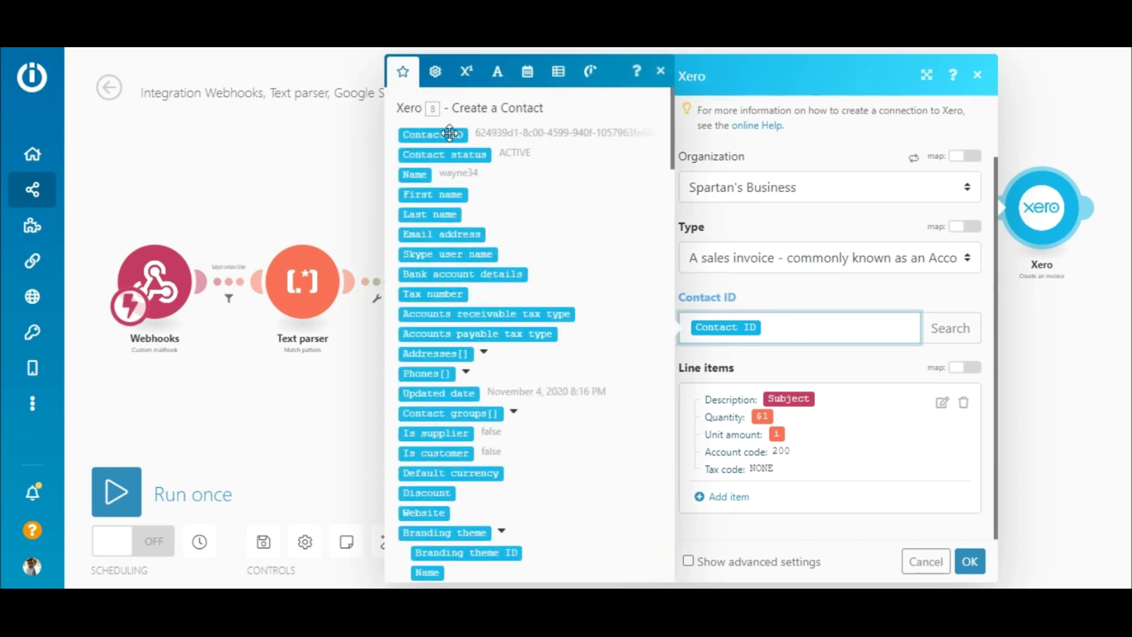
left_click(878, 361)
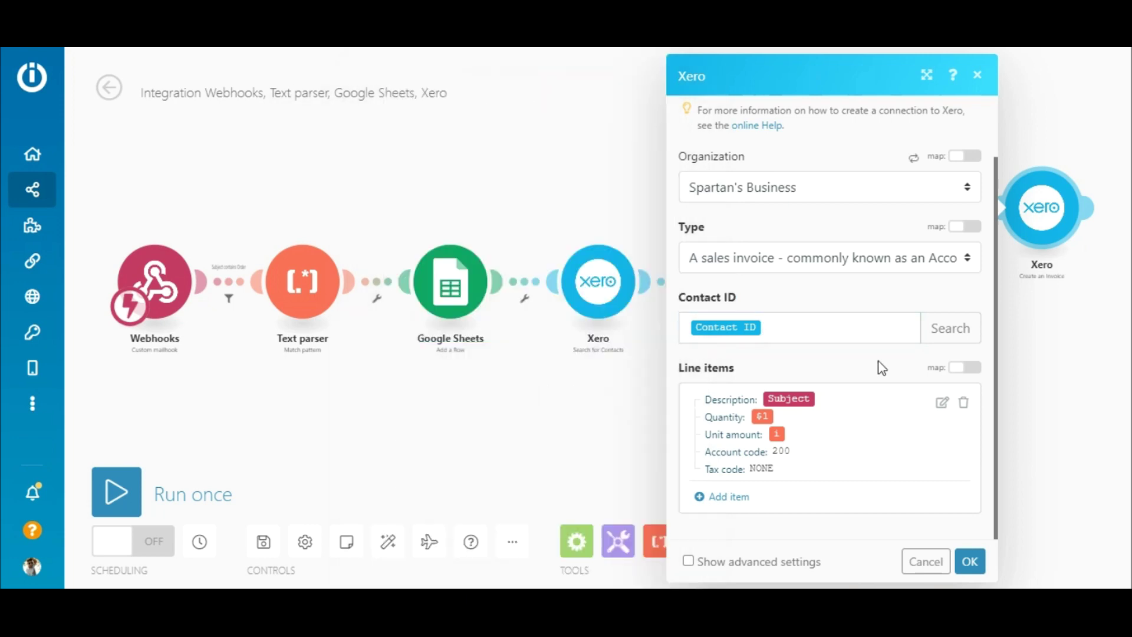
left_click(943, 403)
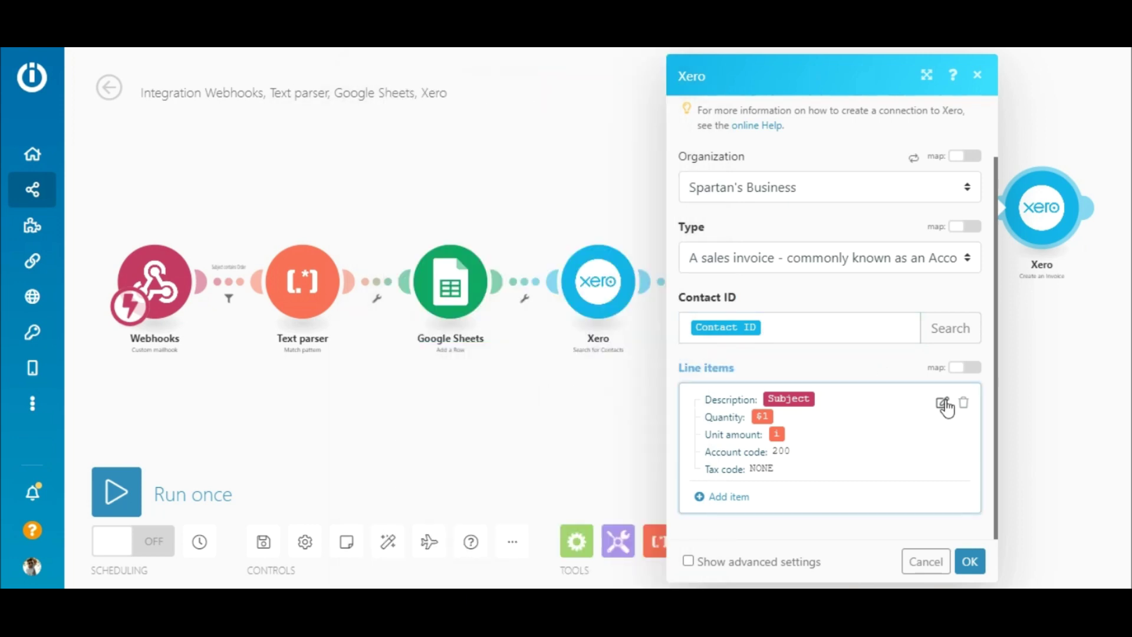
Step: Save the invoice line item with Subject as description, quantity $1 and unit amount 1
left_click(945, 405)
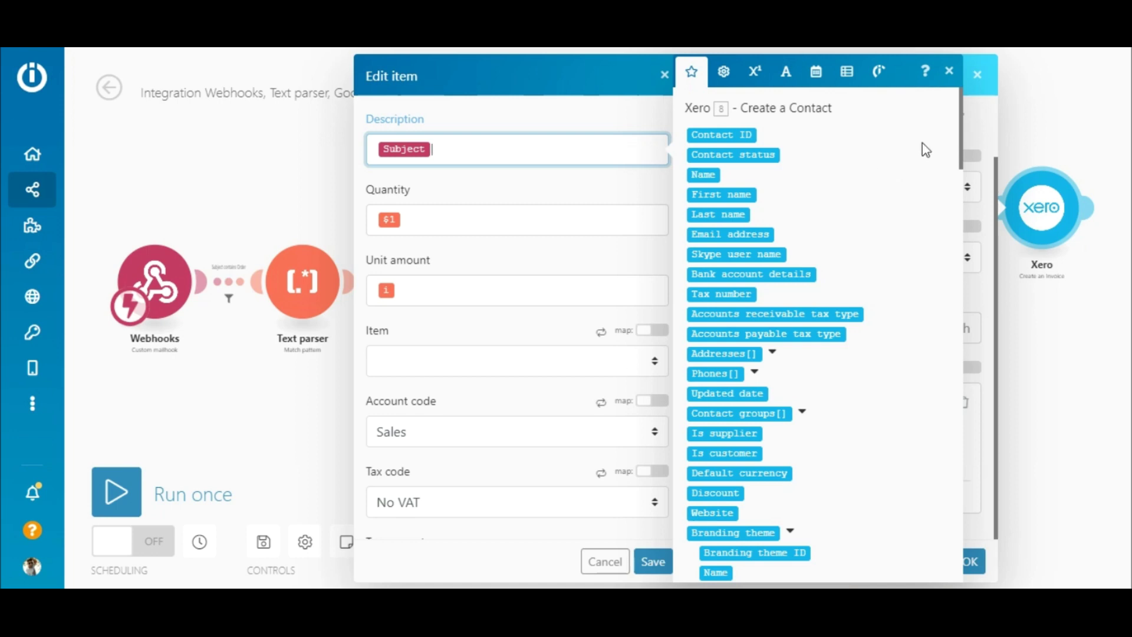
left_click_drag(966, 134, 963, 436)
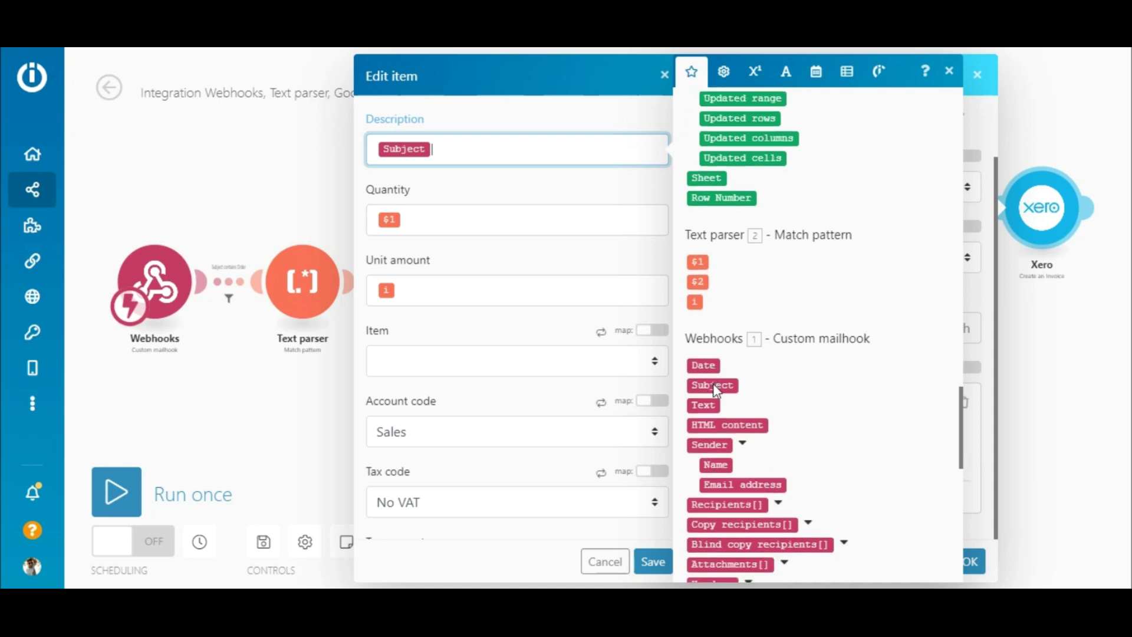
left_click(496, 222)
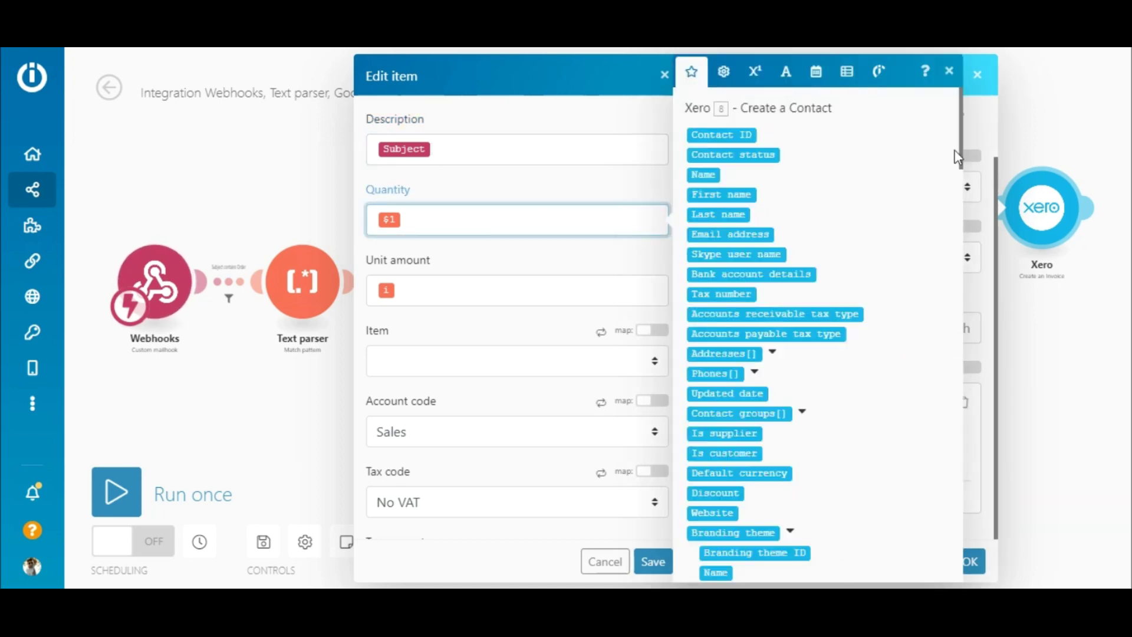
left_click_drag(961, 142, 980, 448)
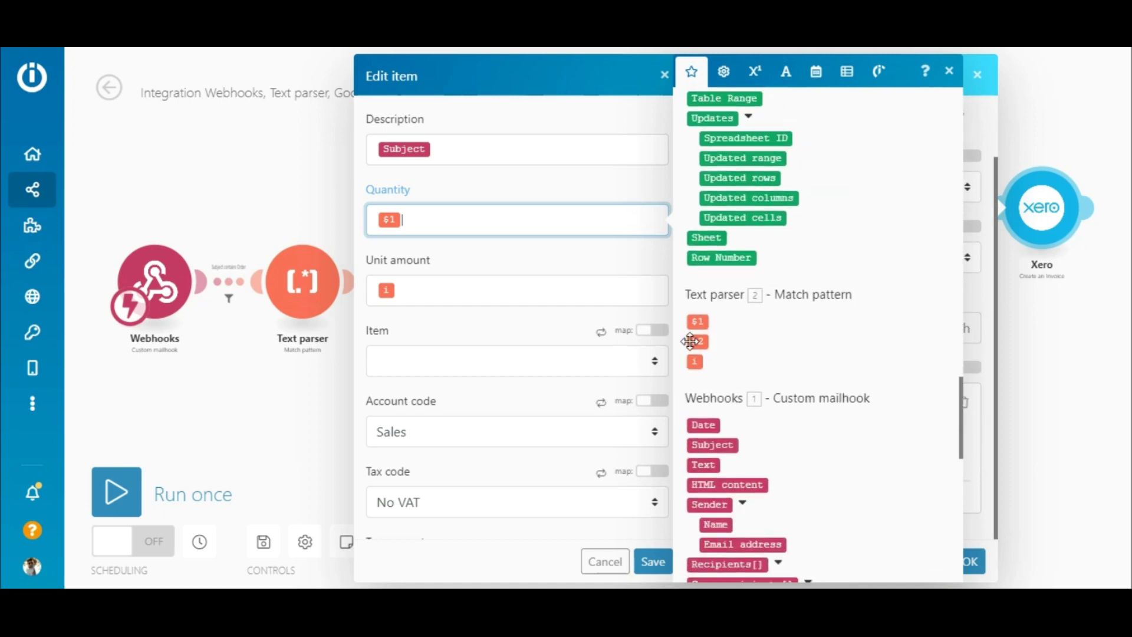
key("Tab")
left_click(652, 561)
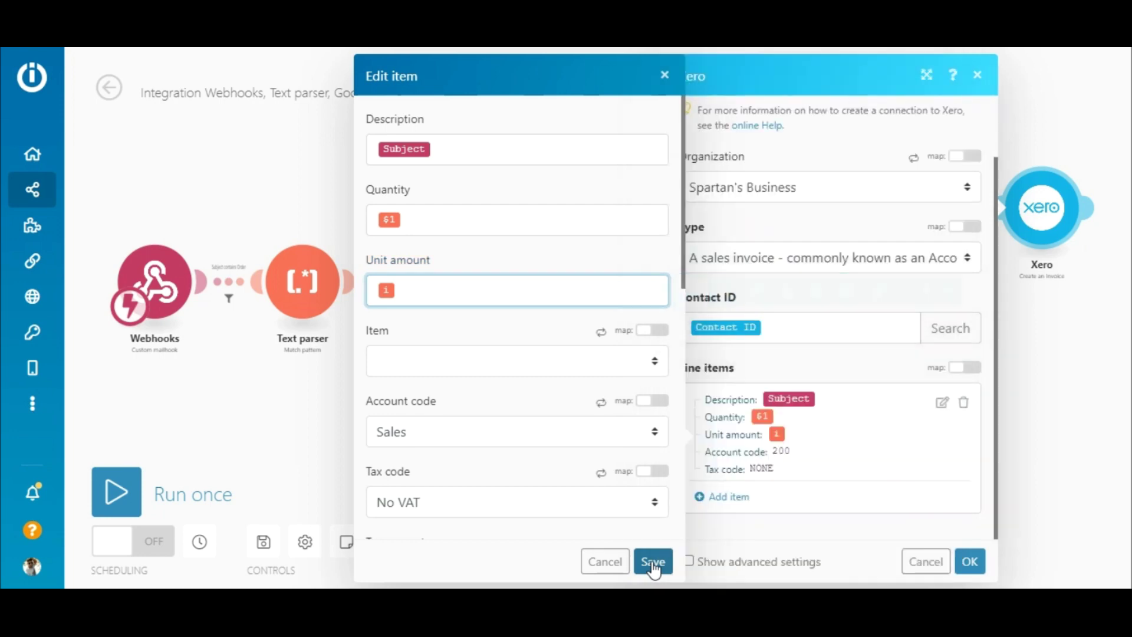
left_click(970, 560)
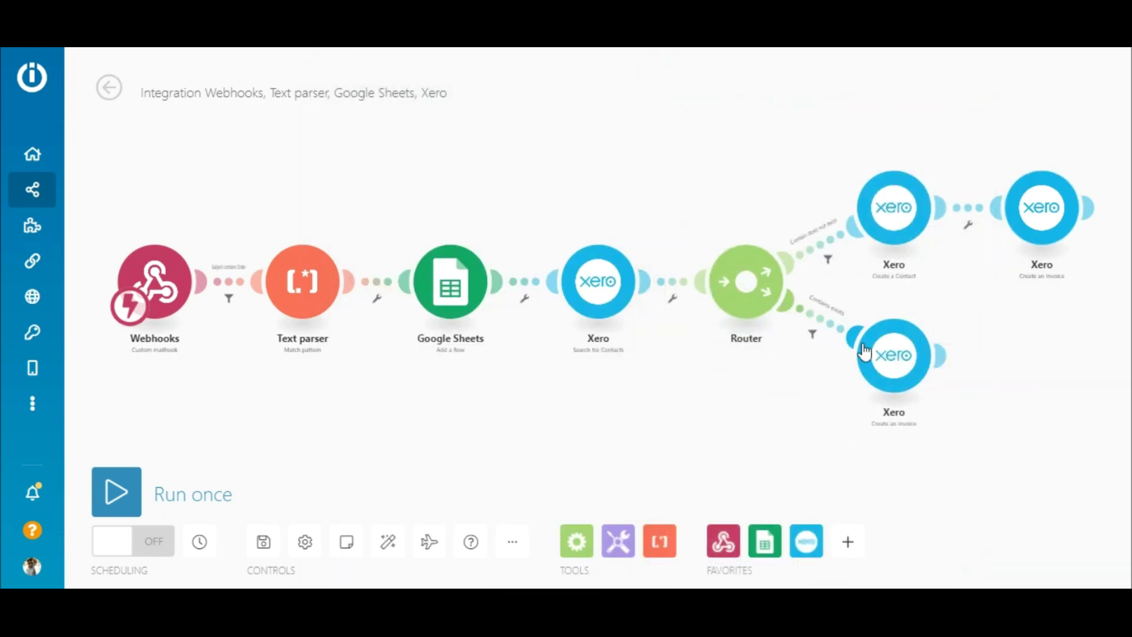
Step: Filter the lower route to pass bundles only when Contact ID exists
left_click(823, 324)
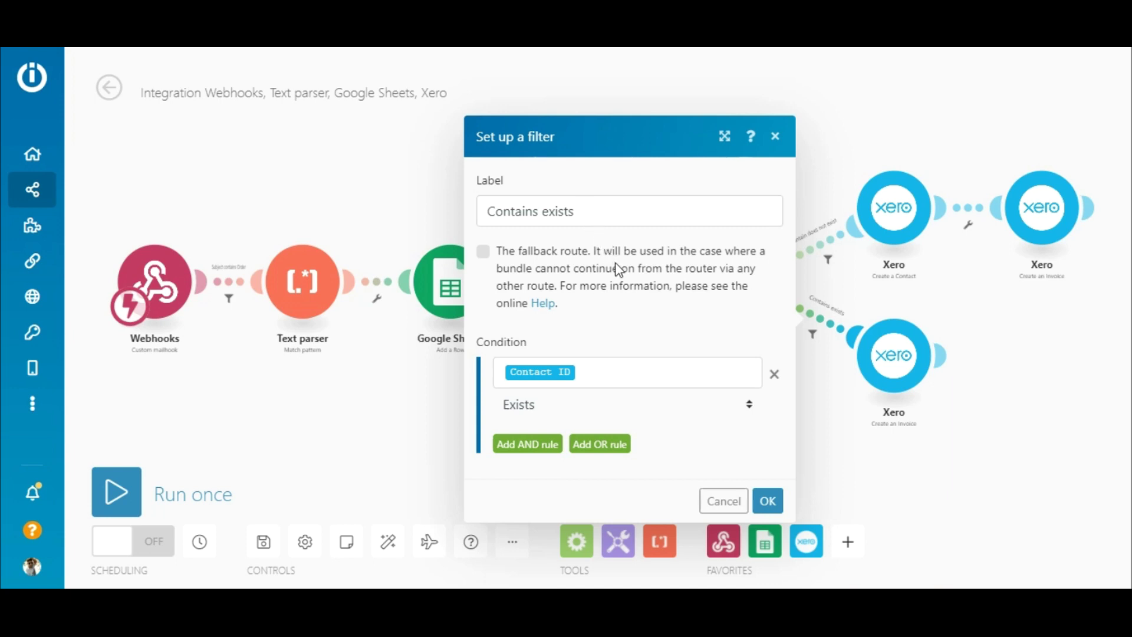
left_click(638, 372)
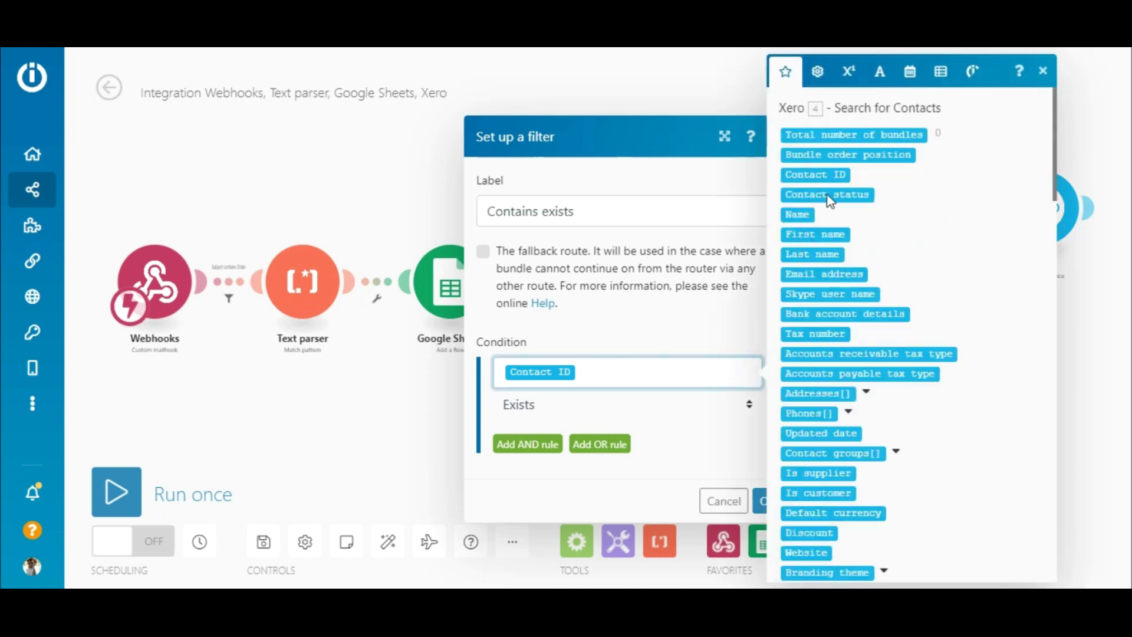
left_click(698, 415)
left_click(696, 411)
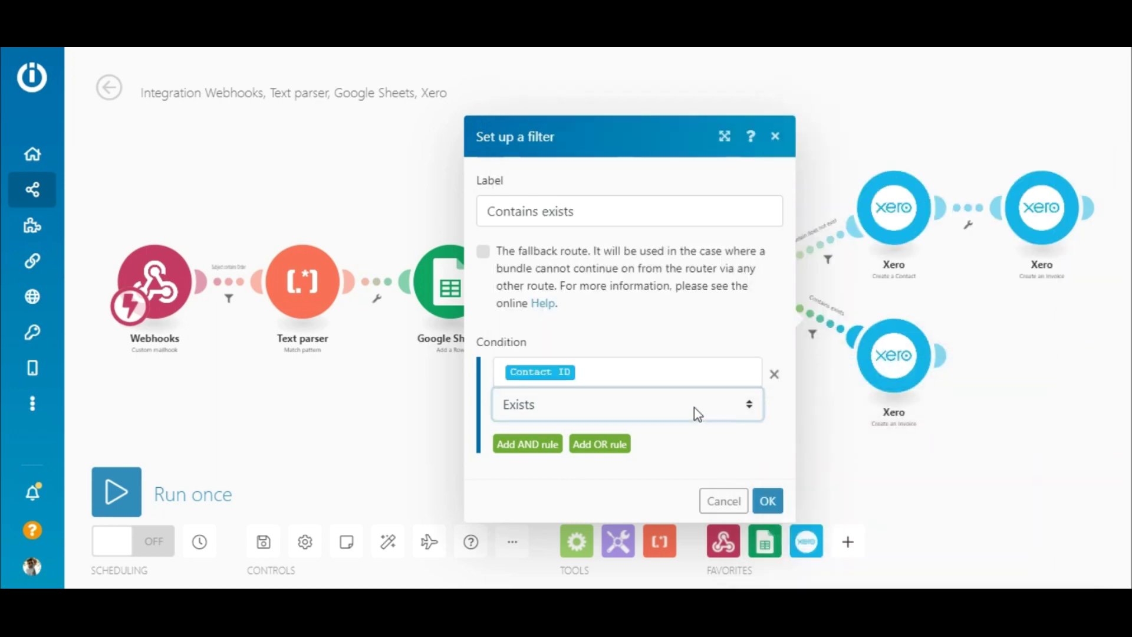
left_click(765, 500)
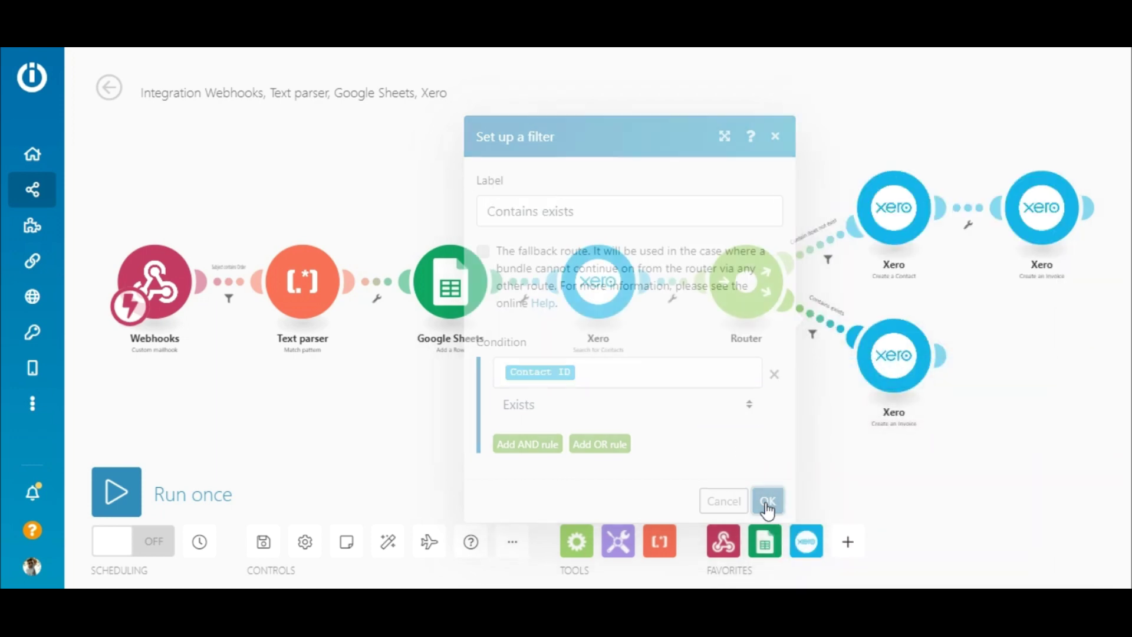
left_click(891, 364)
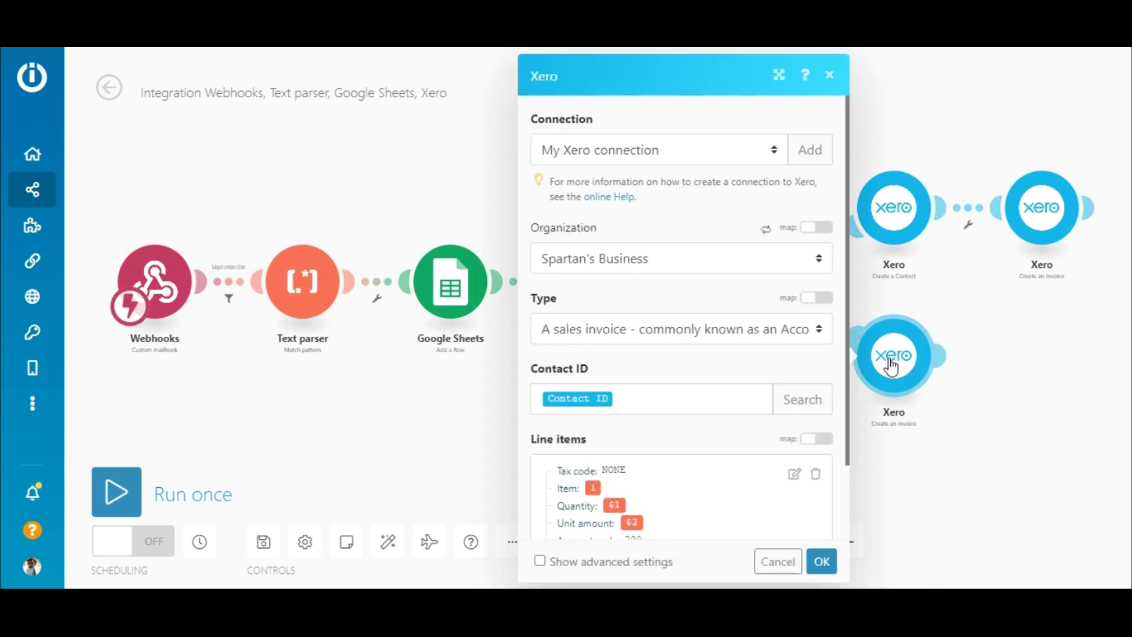
left_click(724, 398)
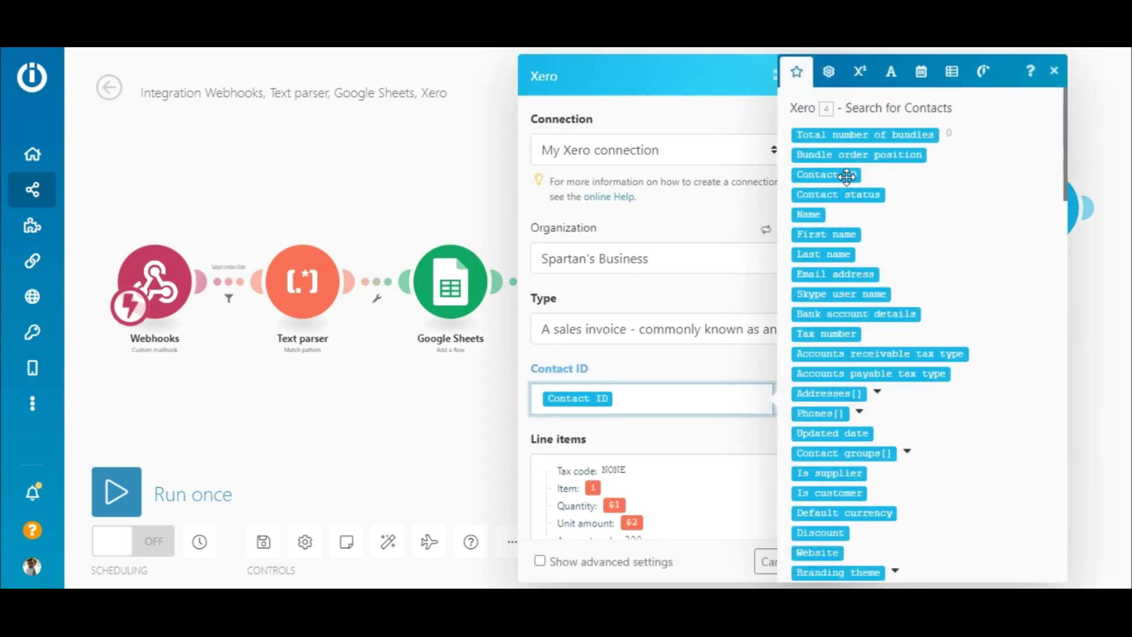
key("Escape")
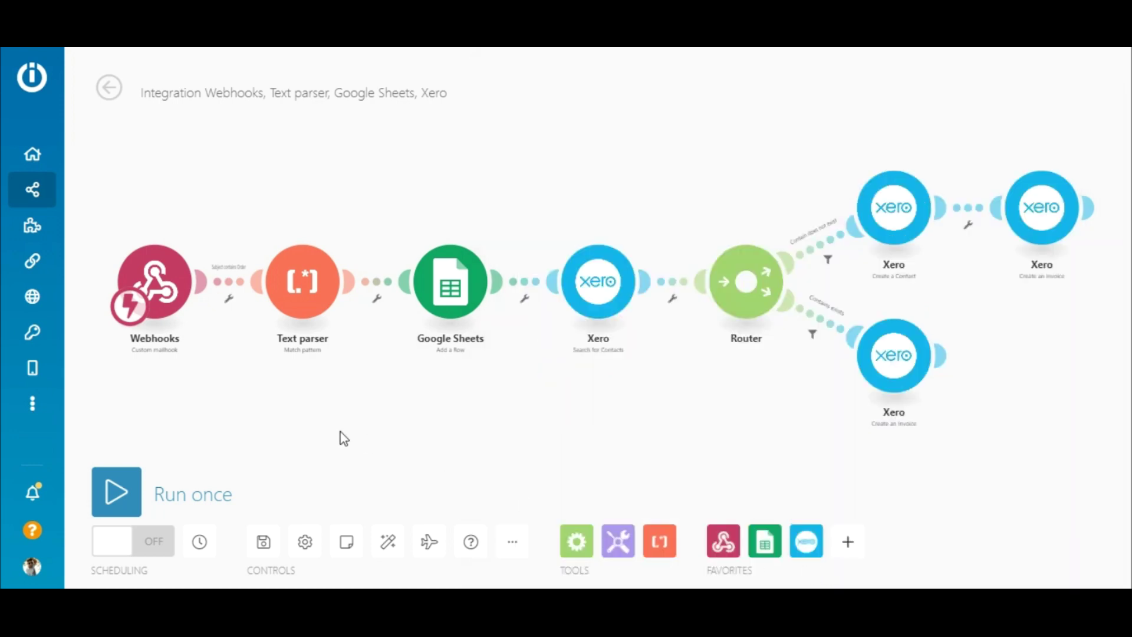
Step: Run the scenario once on the existing queued bundle and close the execution log
left_click(113, 482)
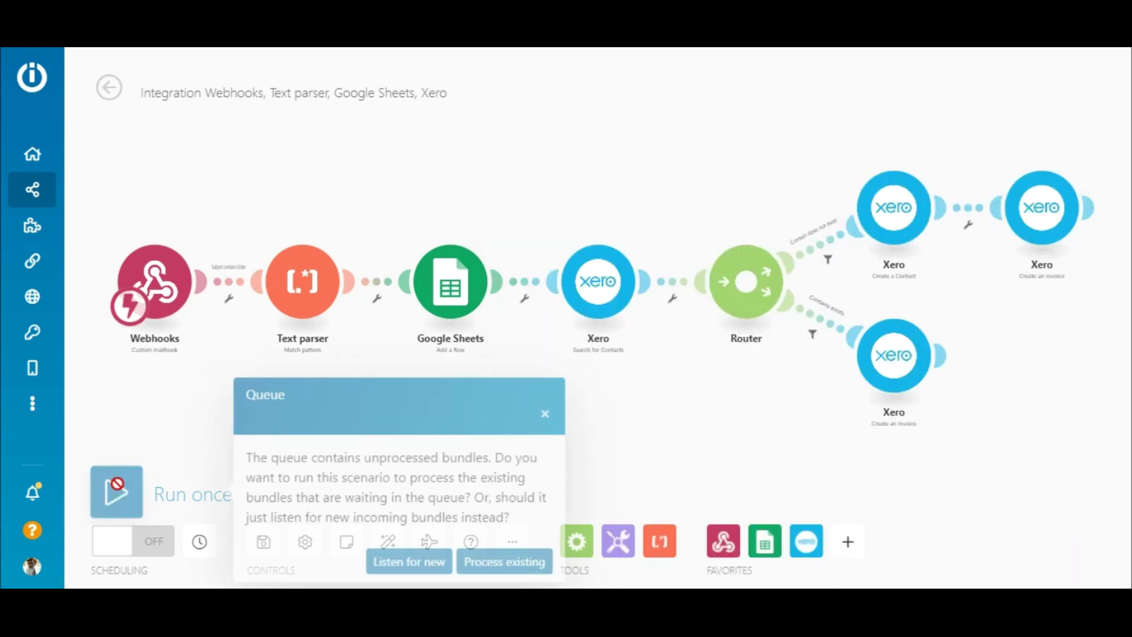
left_click(497, 567)
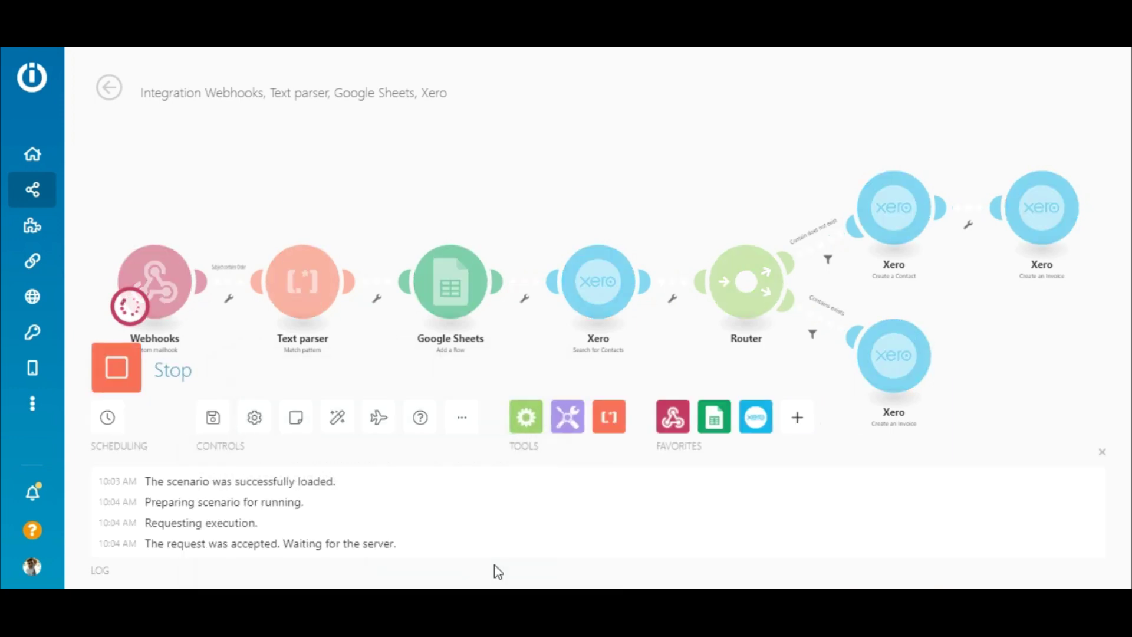
left_click(1101, 453)
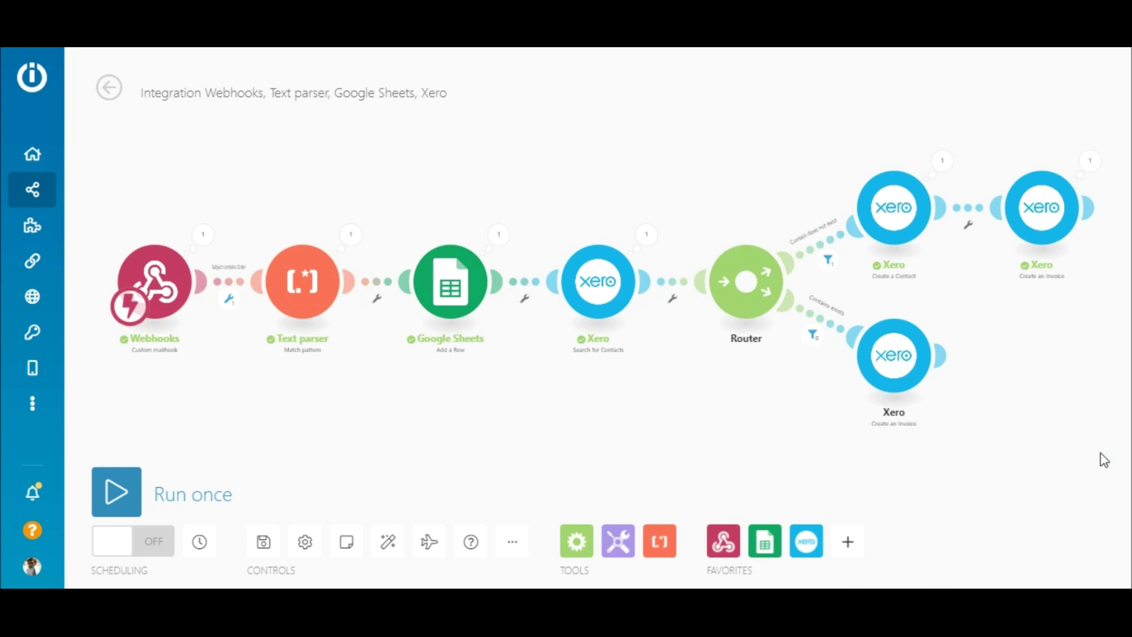